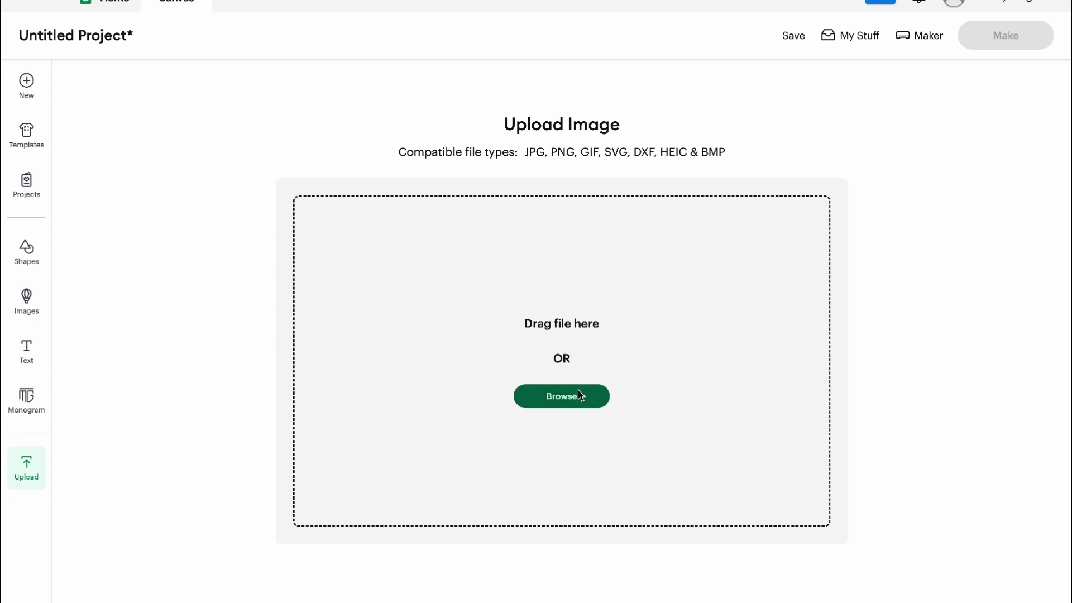
- Upload the witch-hat pumpkin figure "cute halloween coloring pages for Kids,, volume - 1-55.png" from the png folder and continue to background removal
left_click(552, 246)
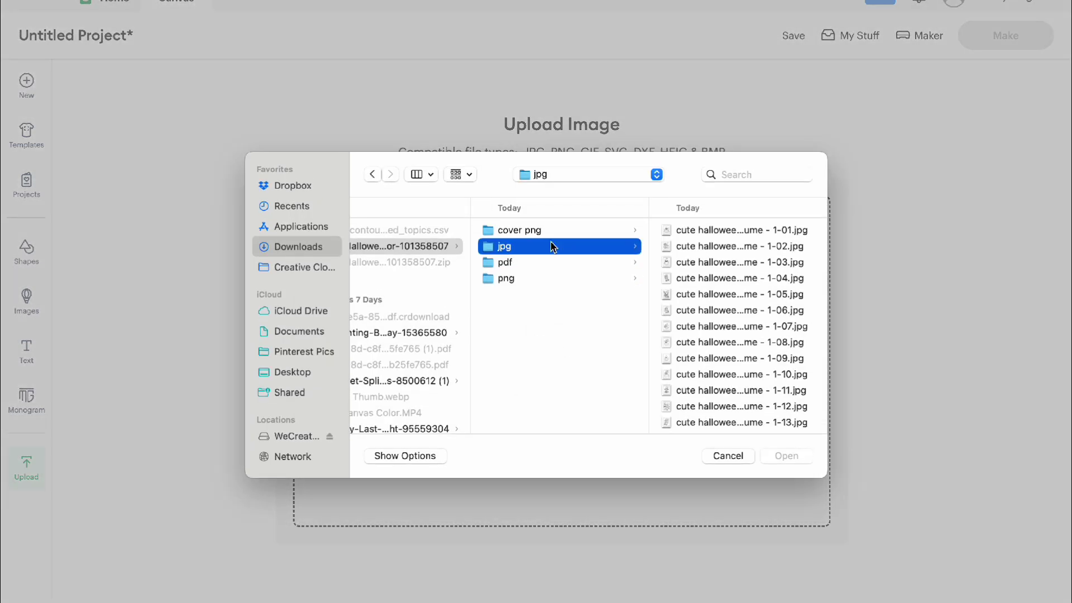
left_click(560, 278)
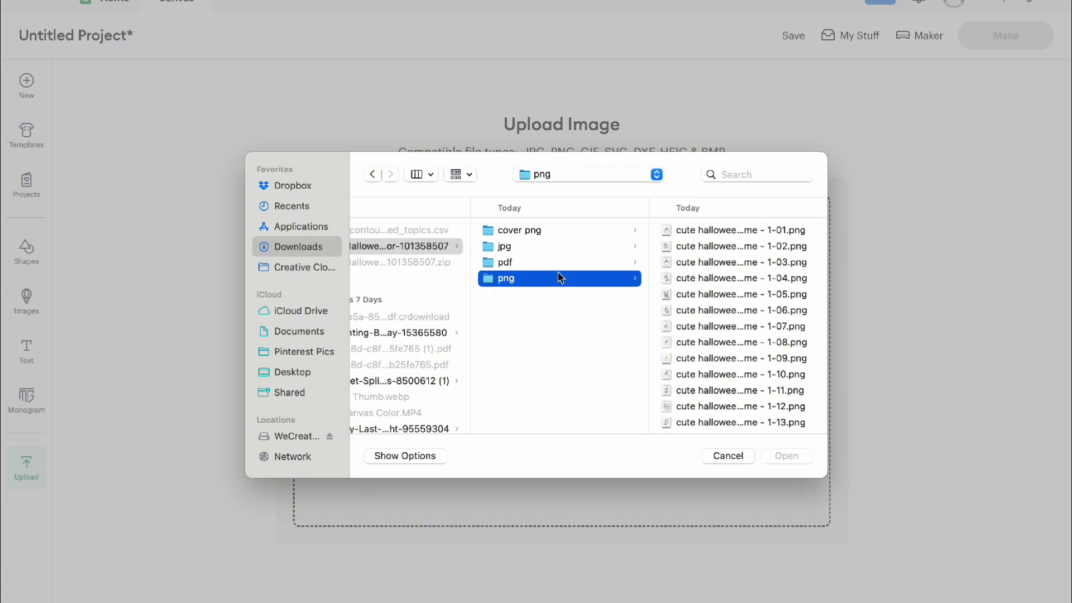
scroll(728, 315, "down", 10)
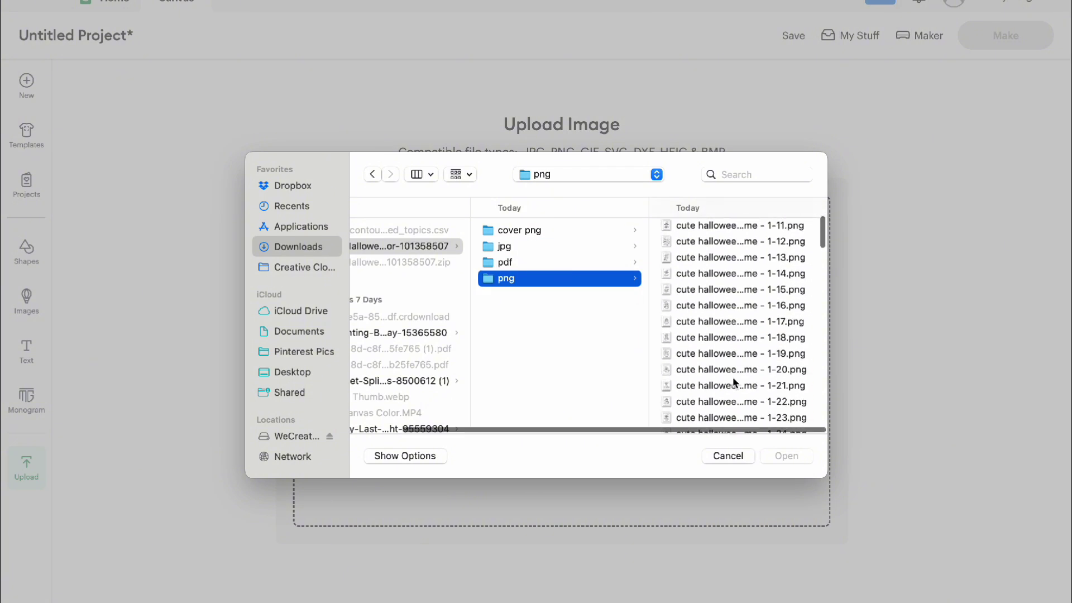
left_click(733, 381)
left_click(526, 407)
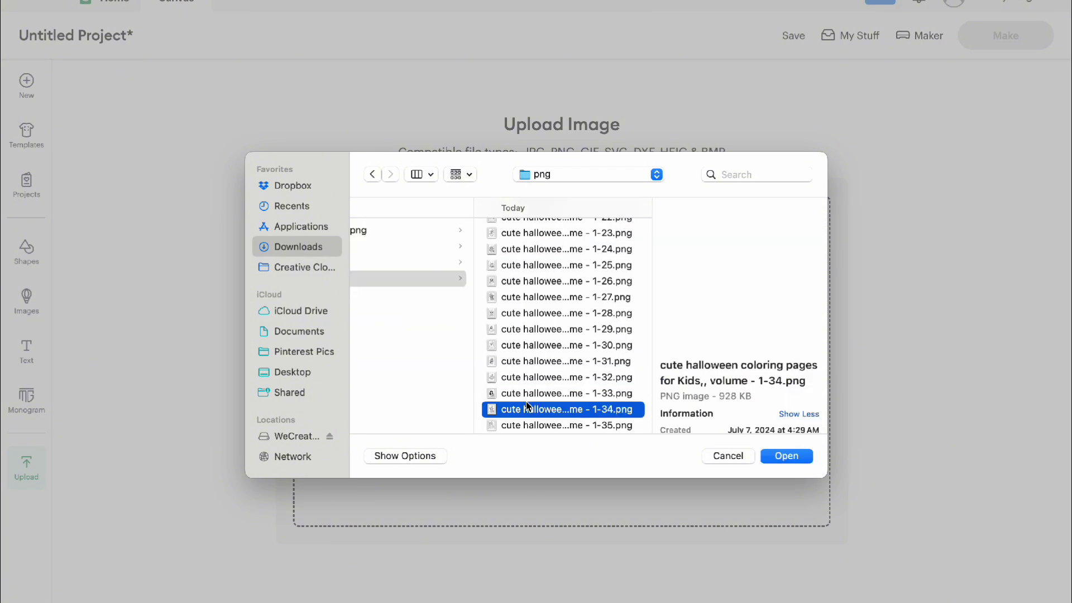
scroll(527, 406, "down", 4)
left_click(525, 378)
scroll(522, 358, "down", 3)
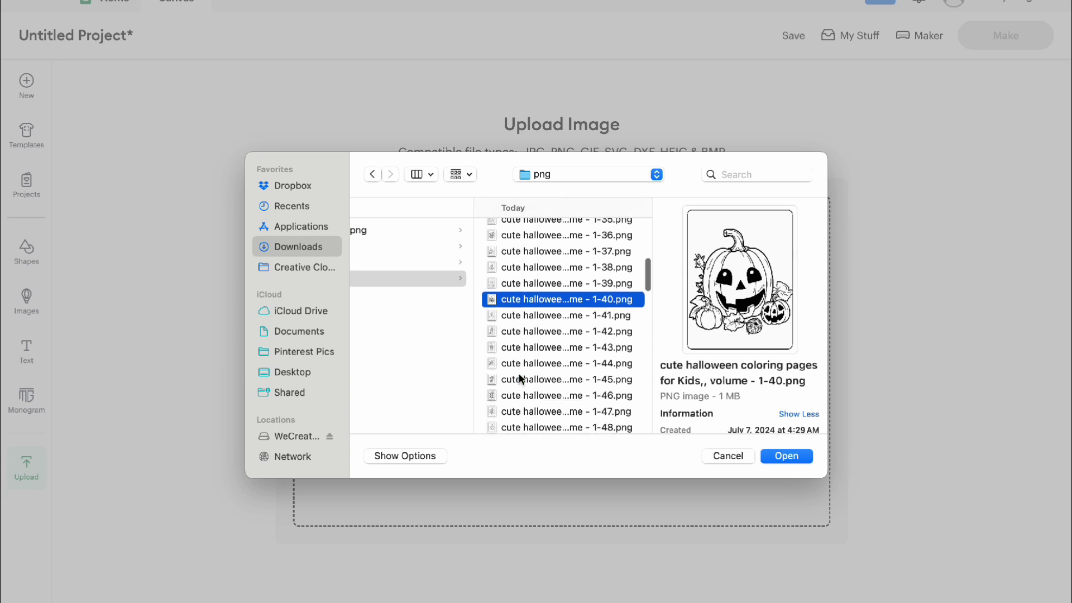
left_click(519, 335)
left_click(532, 318)
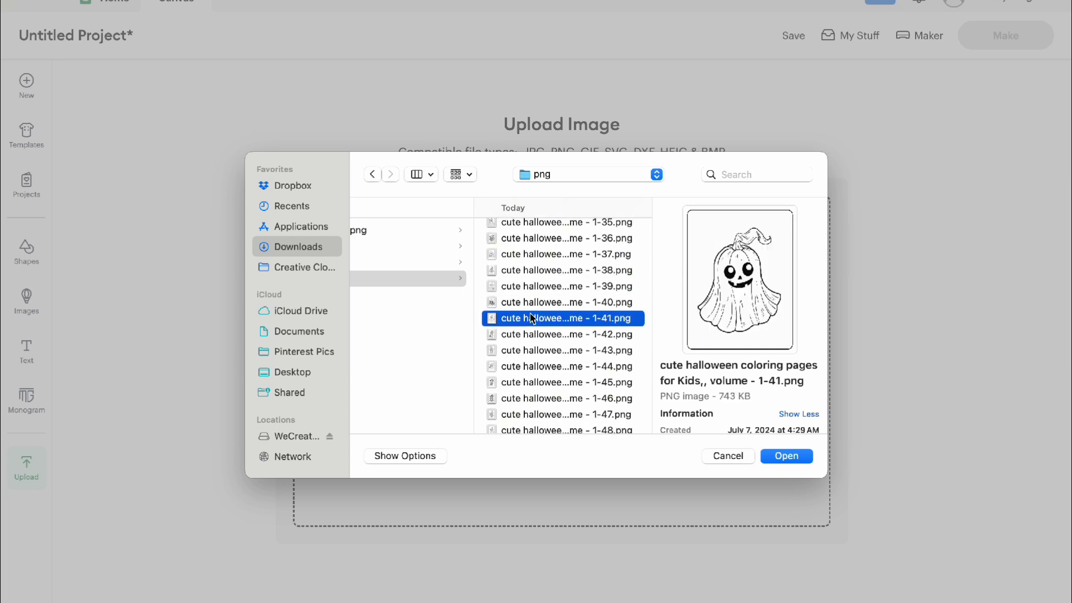
scroll(532, 319, "down", 8)
left_click(530, 314)
scroll(530, 314, "down", 5)
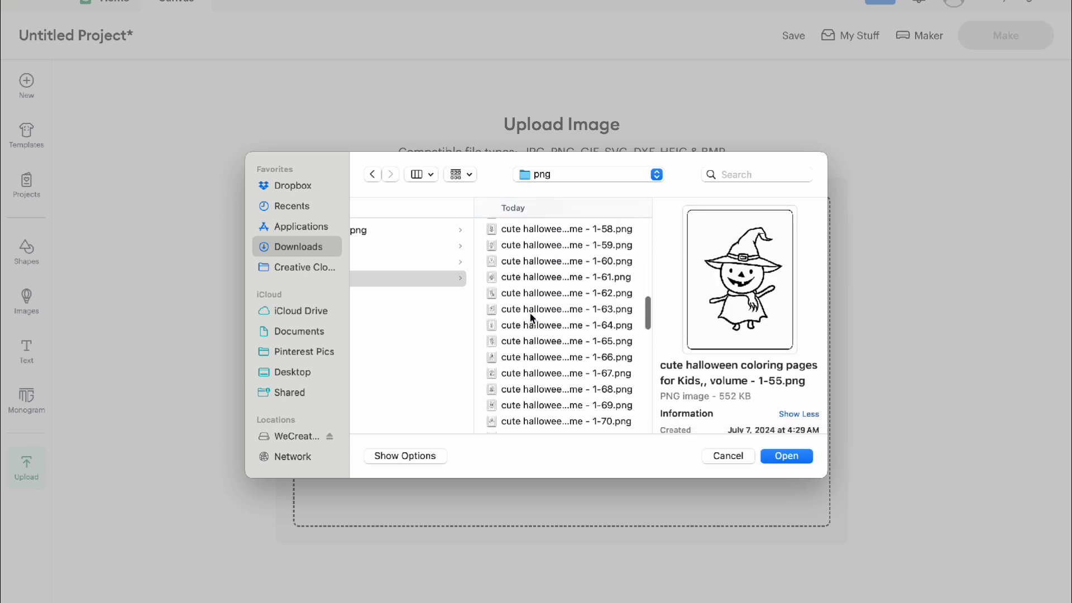
left_click(810, 459)
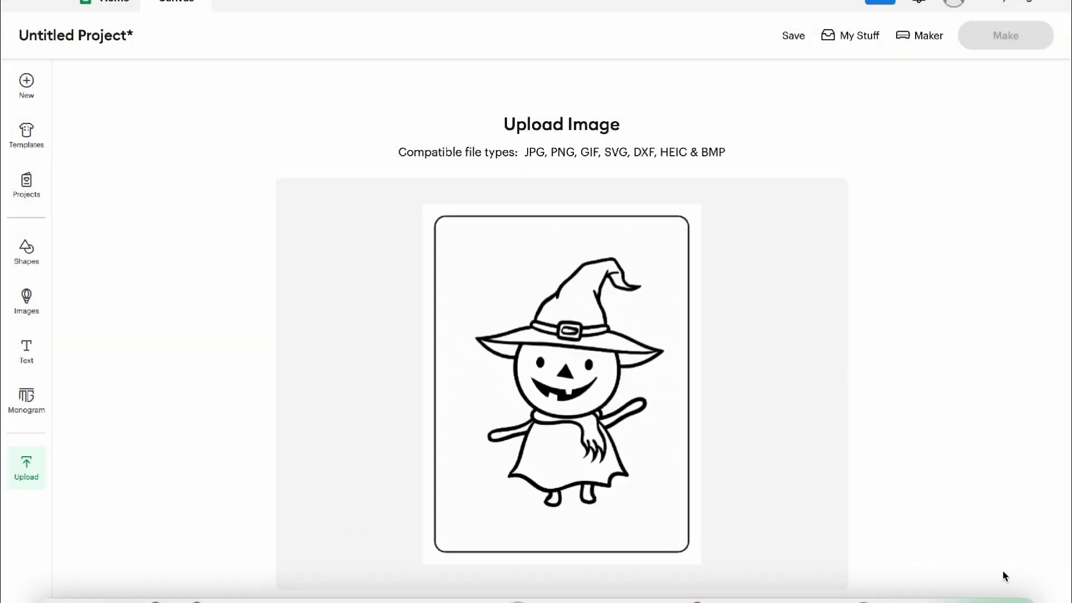
left_click(1004, 575)
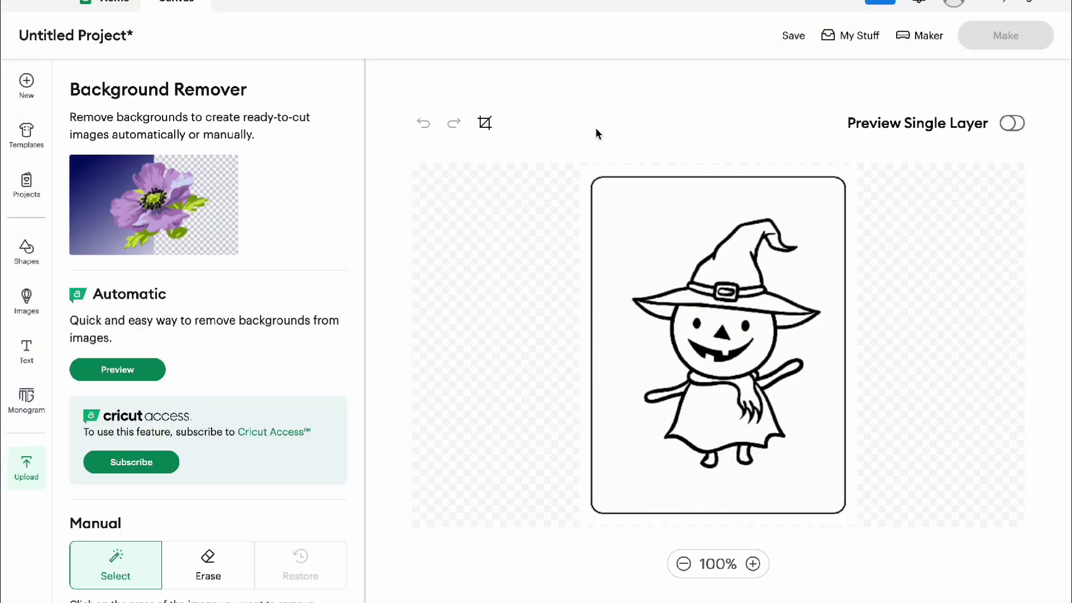
- Remove the white background around and inside the witch figure, checking the single-layer preview
left_click(1012, 123)
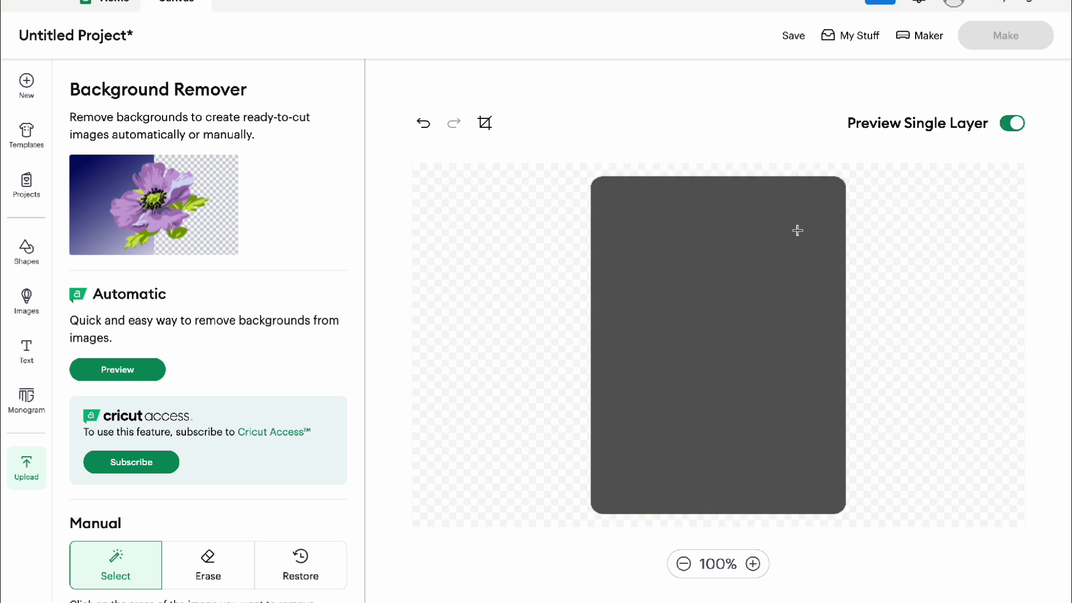
left_click(730, 275)
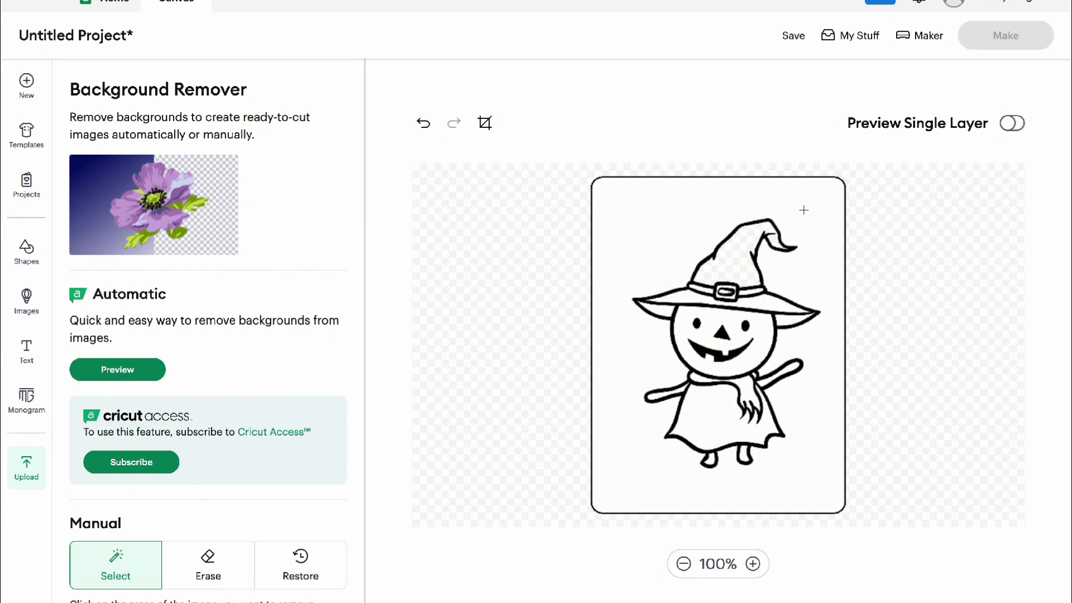
left_click(1008, 127)
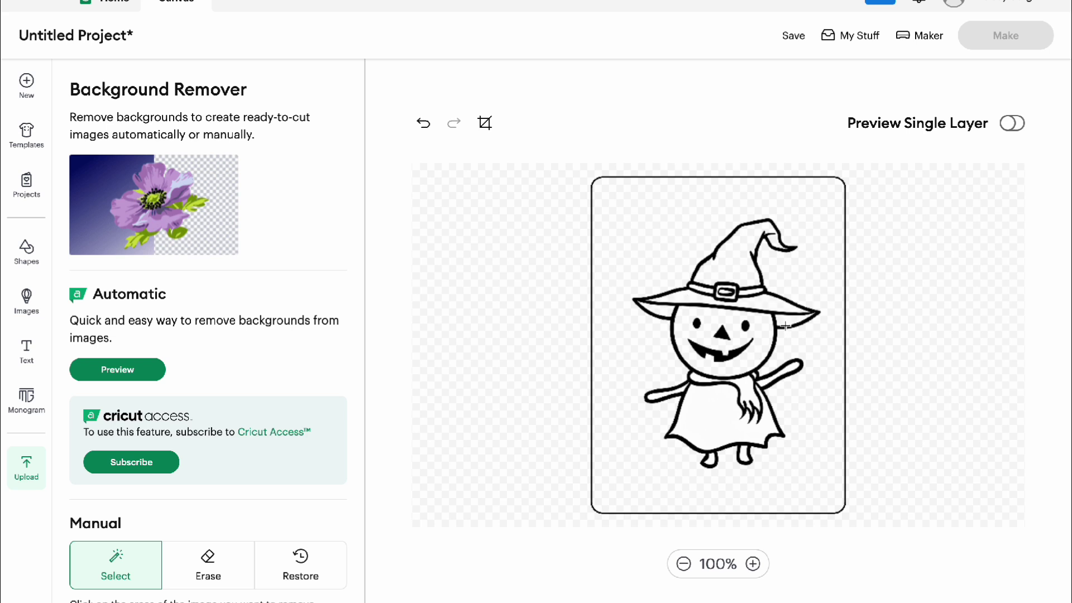
- View the background-removed witch figure enlarged as a single-layer preview
left_click(752, 564)
left_click(752, 564)
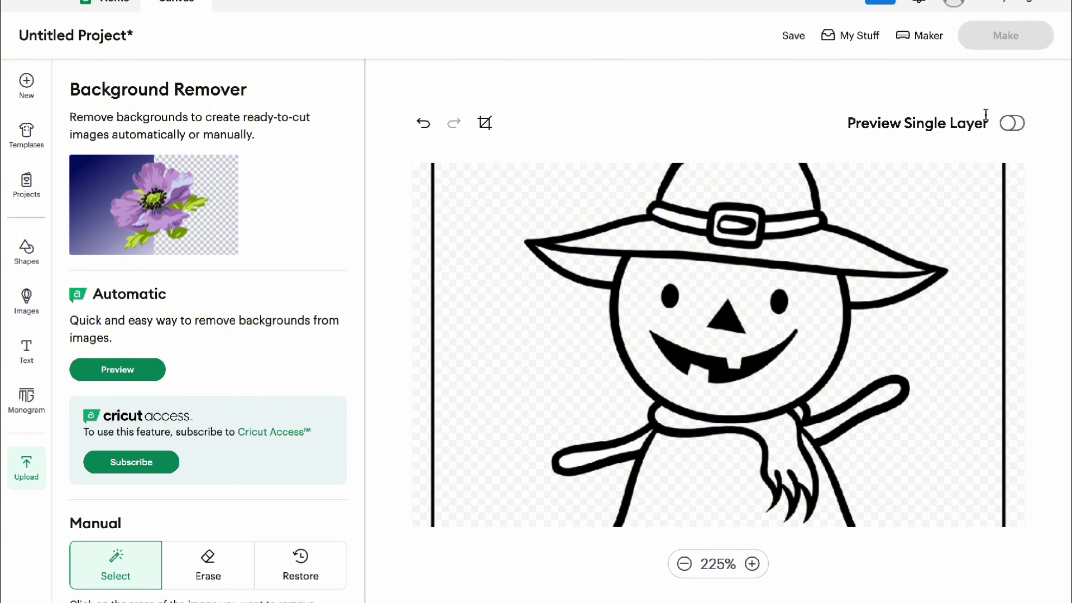
left_click(1004, 128)
left_click(612, 451)
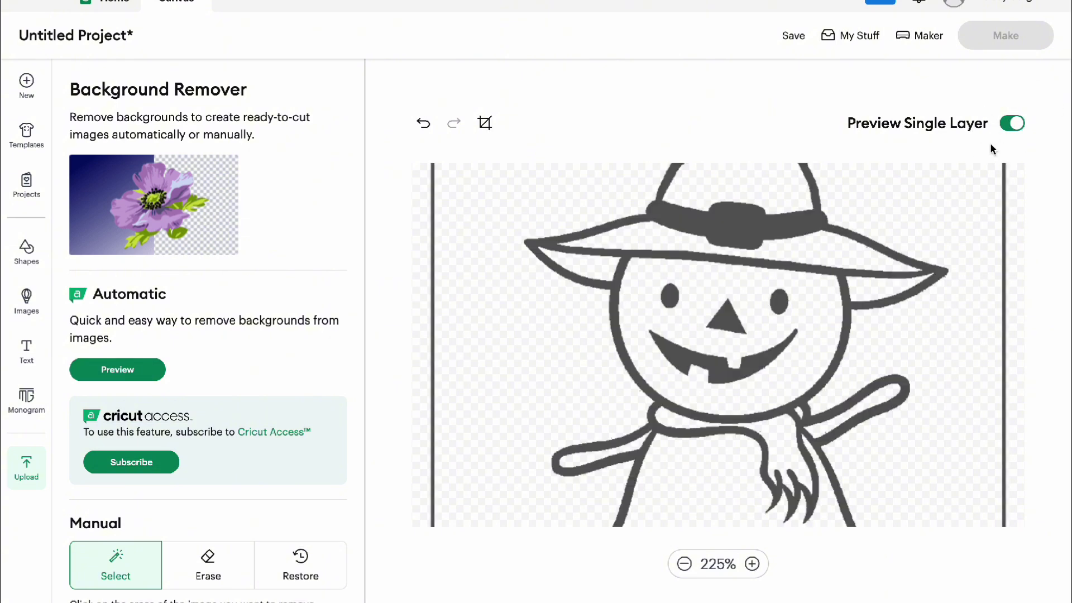
- Examine the single-layer preview at 500% around the face, collar, arms and scarf for stray background specks
left_click(753, 564)
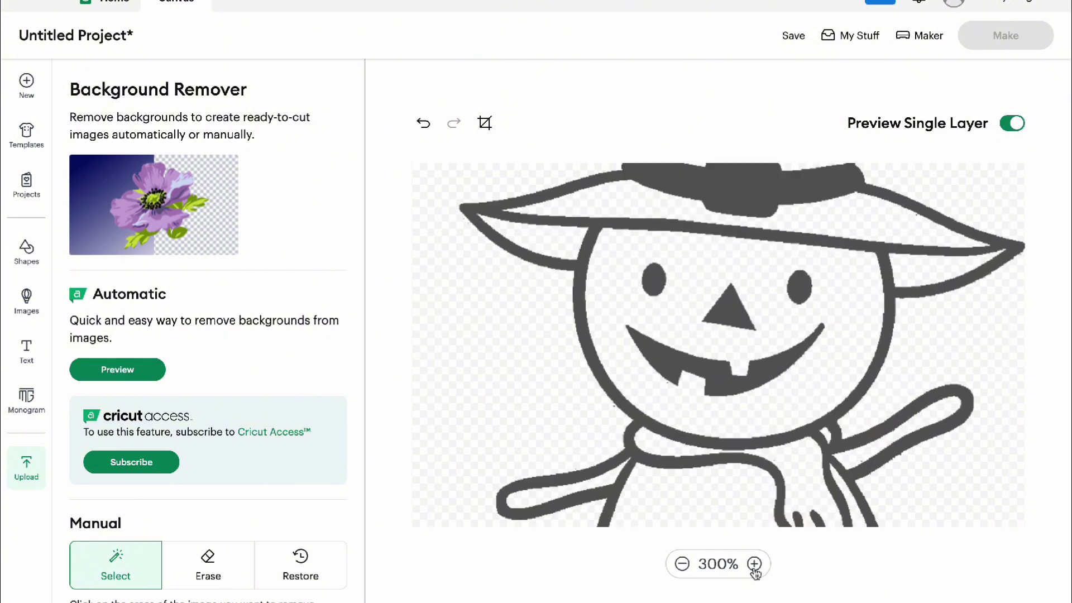
left_click(752, 564)
left_click(752, 564)
left_click(752, 564)
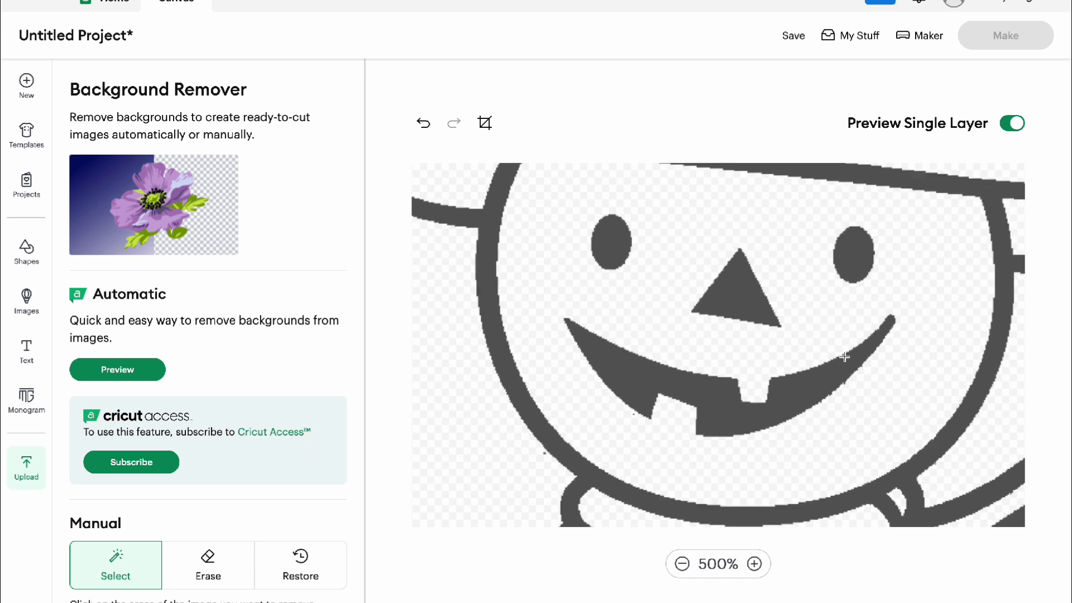
scroll(842, 357, "up", 3)
scroll(678, 358, "down", 4)
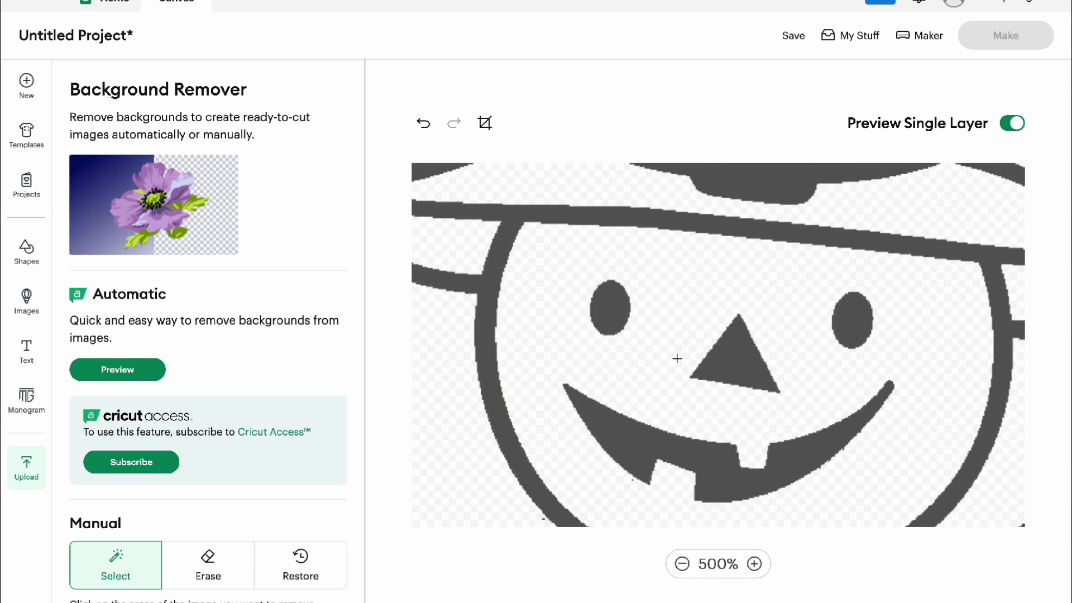
scroll(678, 358, "down", 1)
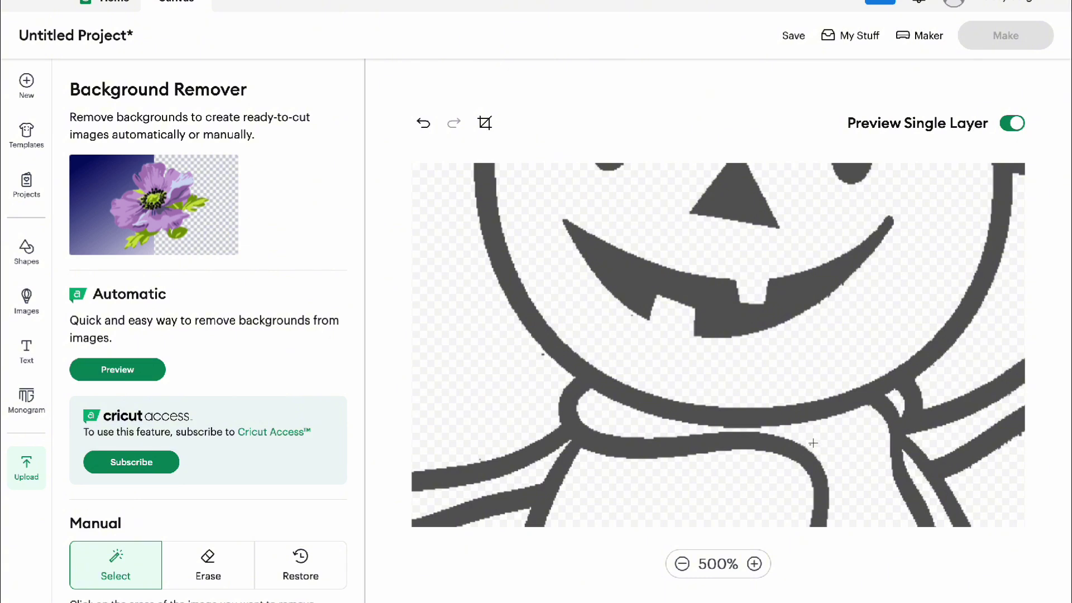
scroll(831, 443, "down", 1)
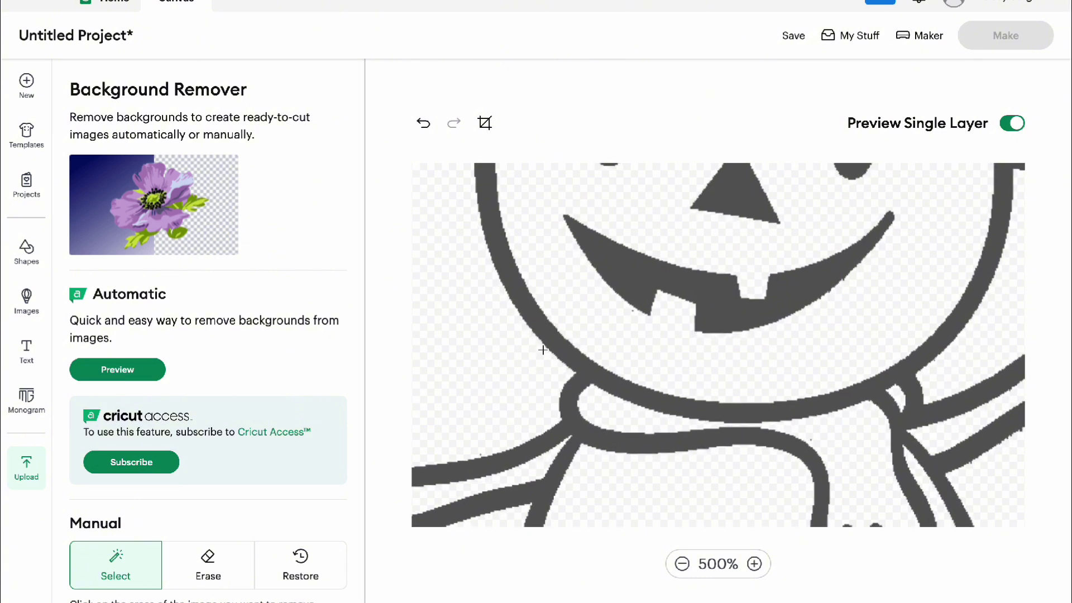
scroll(564, 392, "down", 3)
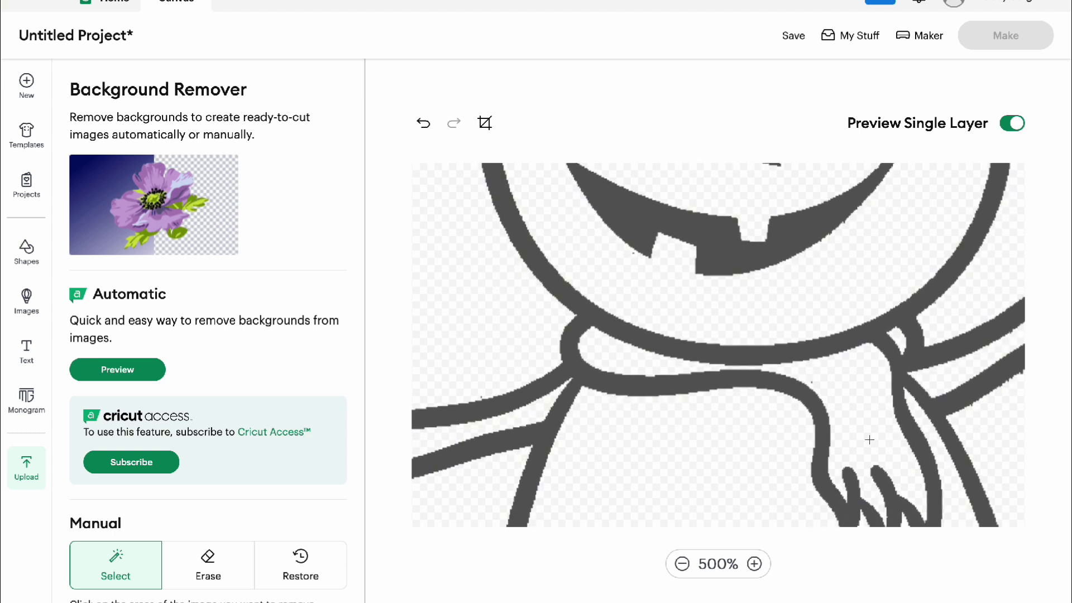
scroll(869, 439, "down", 5)
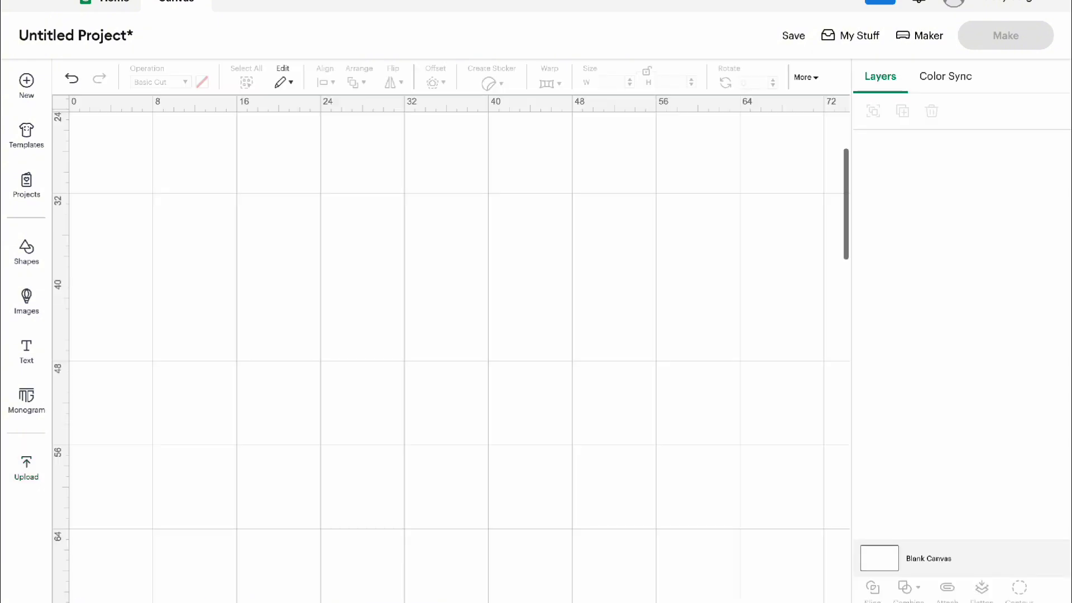
- Add the uploaded image 151222 to the canvas, enlarge it to about 65 x 40 in and move it fully into view
left_click(25, 474)
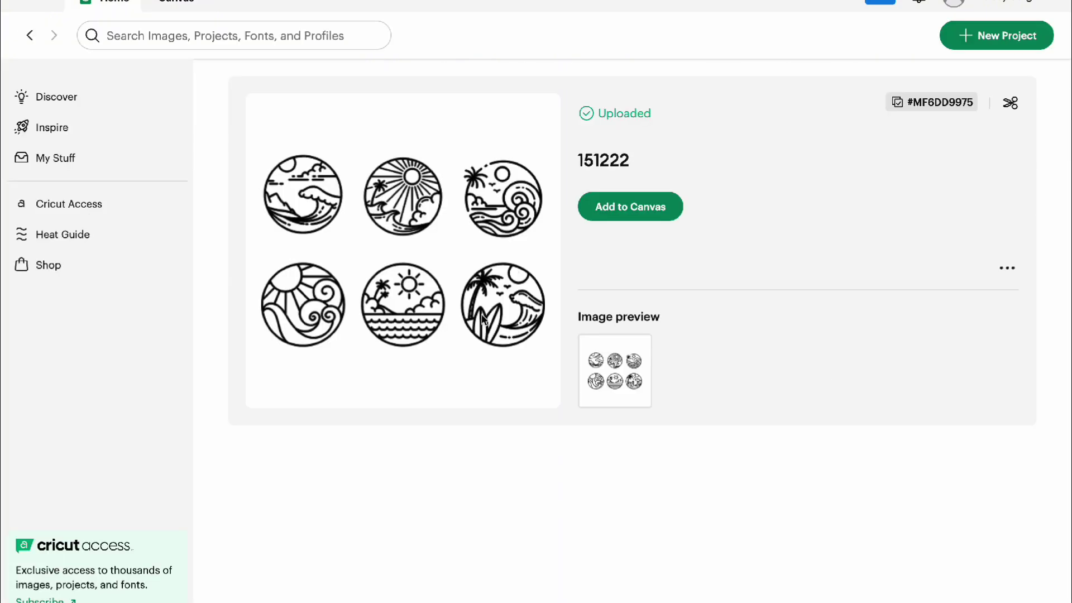
left_click(653, 208)
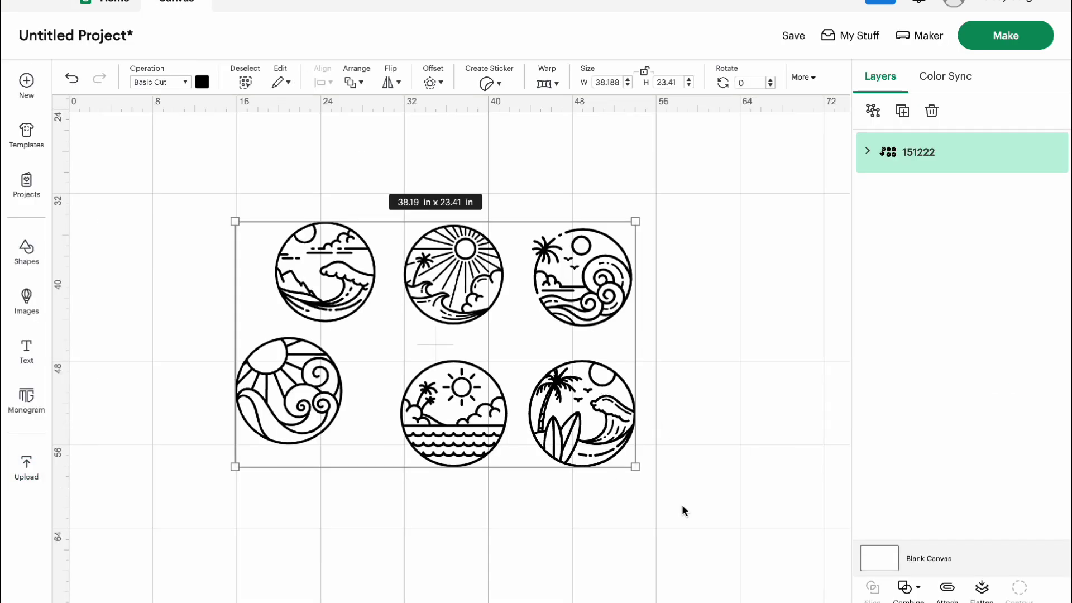
left_click_drag(635, 466, 894, 600)
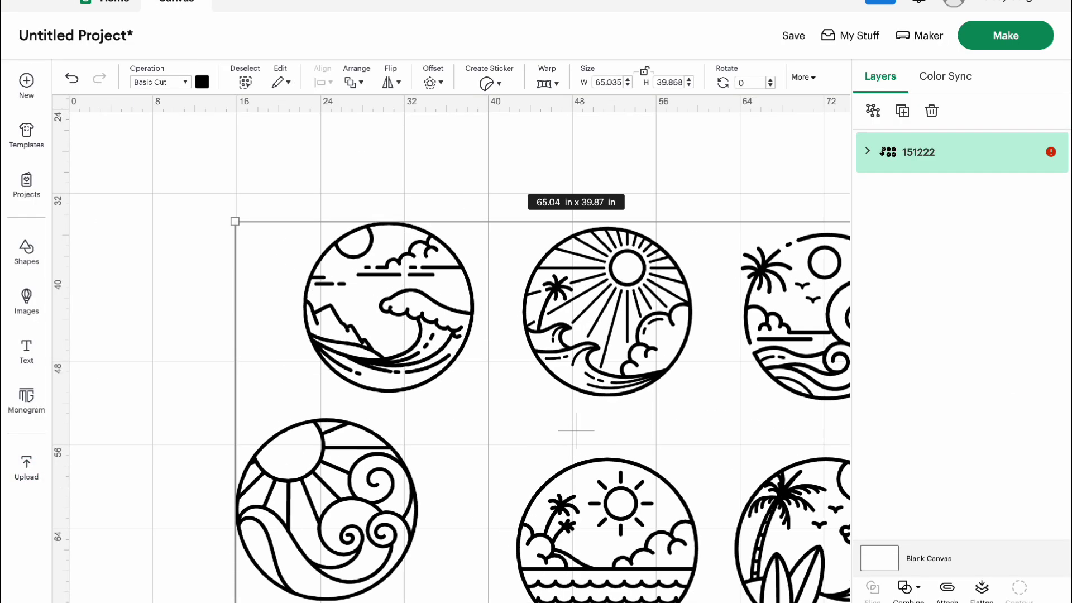
left_click_drag(611, 355, 495, 294)
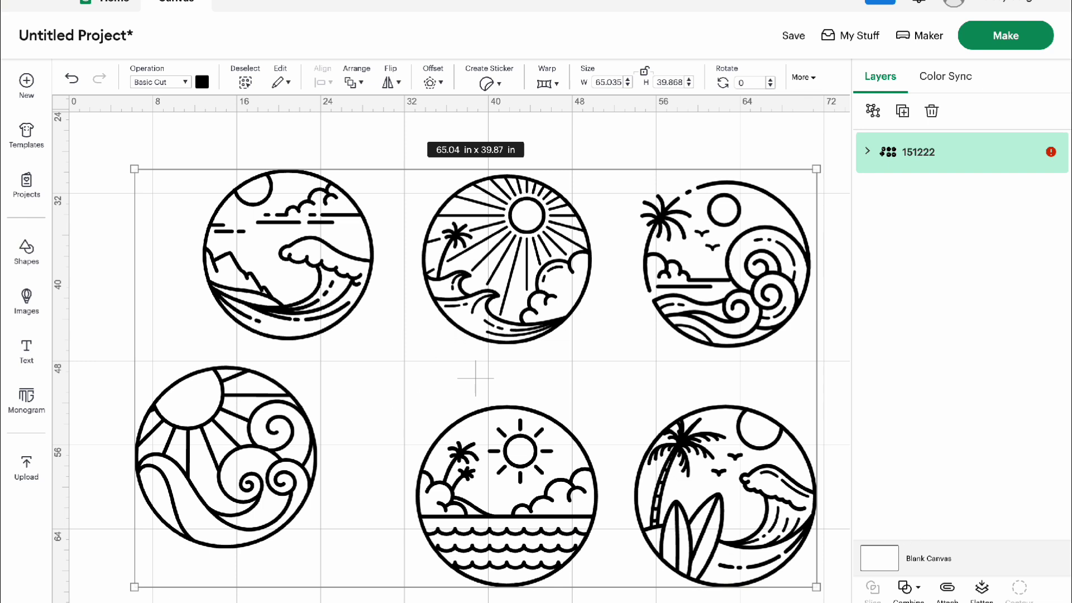
- Ungroup the six-circle beach design and delete the circle with the palm tree and swirling waves
left_click(873, 111)
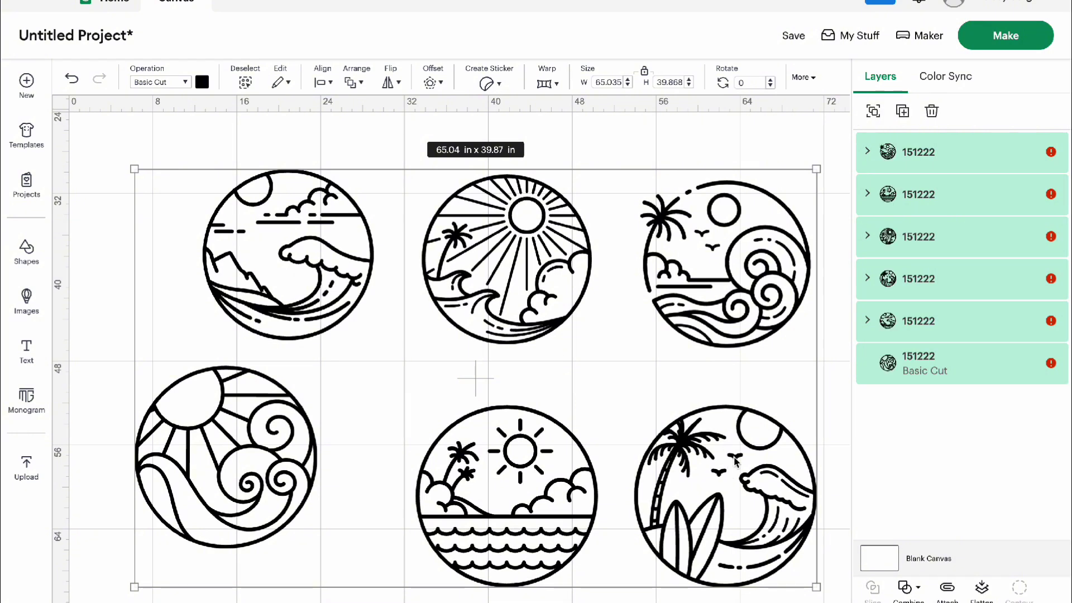
left_click(784, 378)
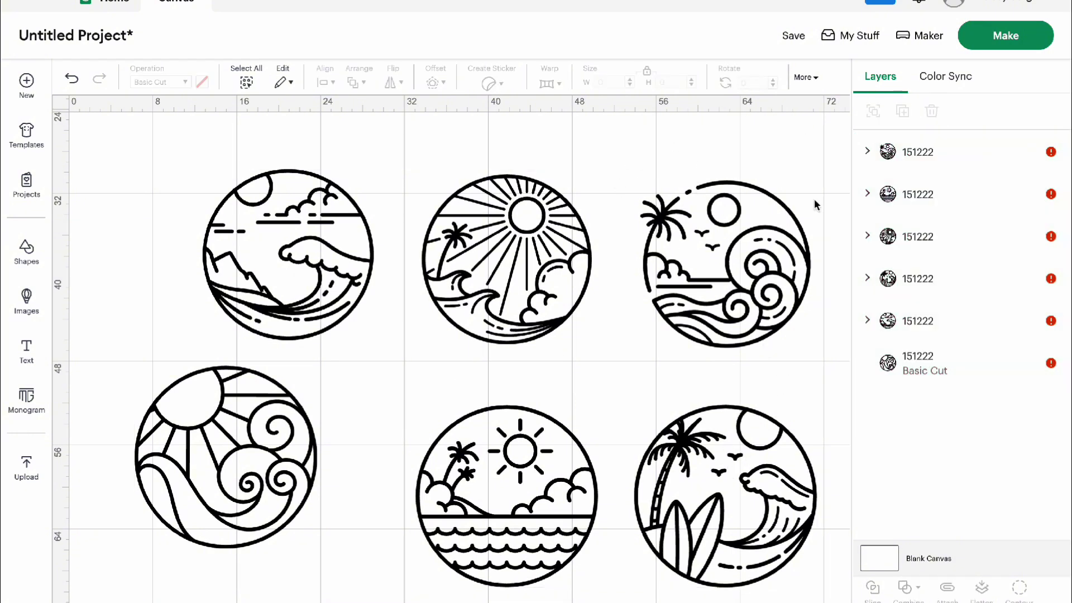
left_click(681, 253)
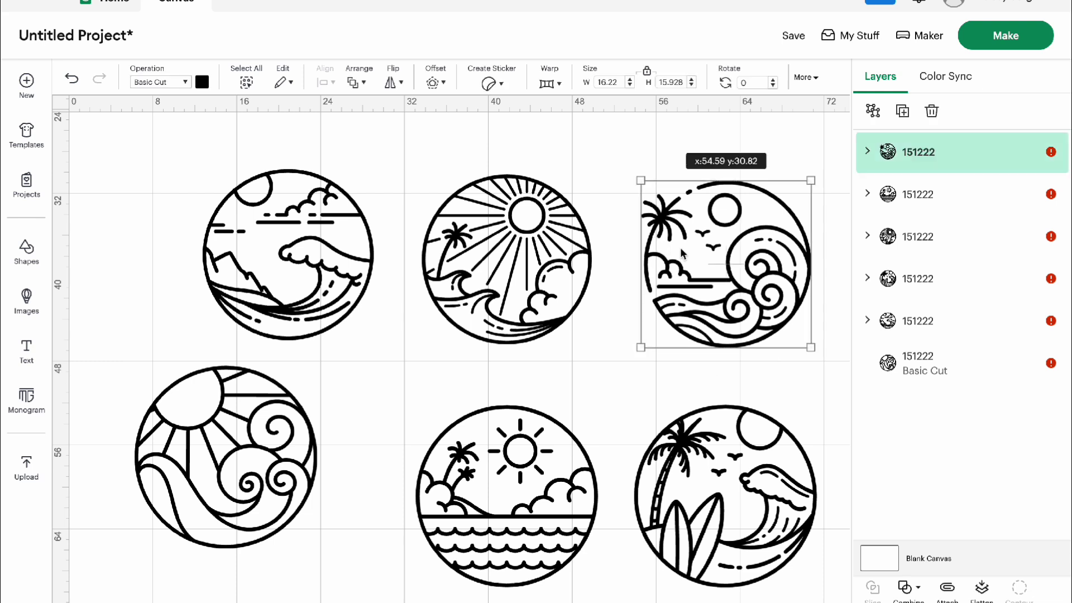
key("Delete")
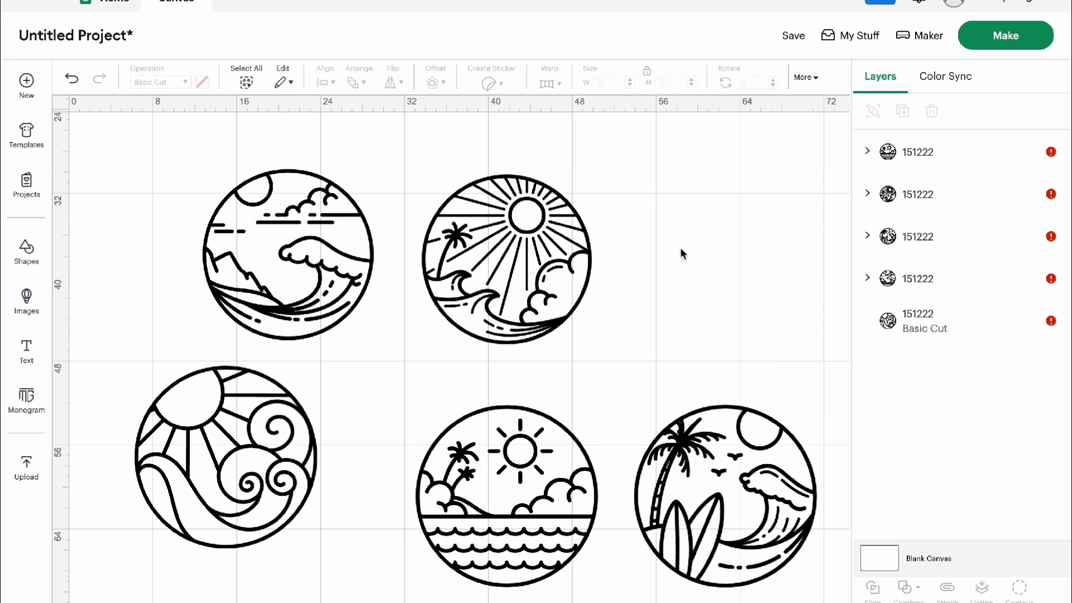
- Delete the other beach circles, keeping only the one with the palm tree, surfboards and large wave
left_click(684, 474)
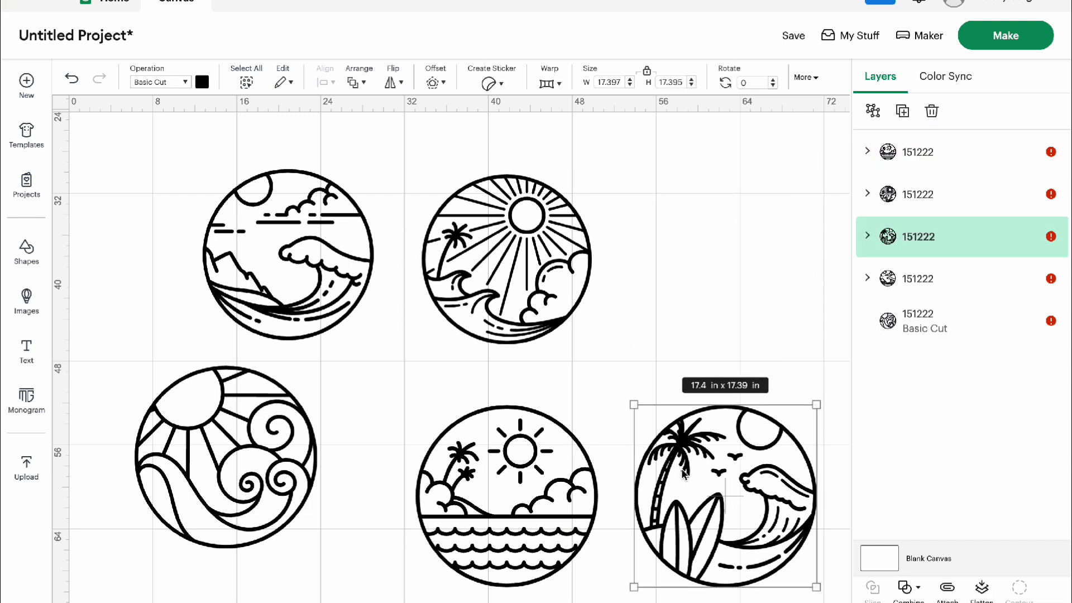
left_click(491, 464)
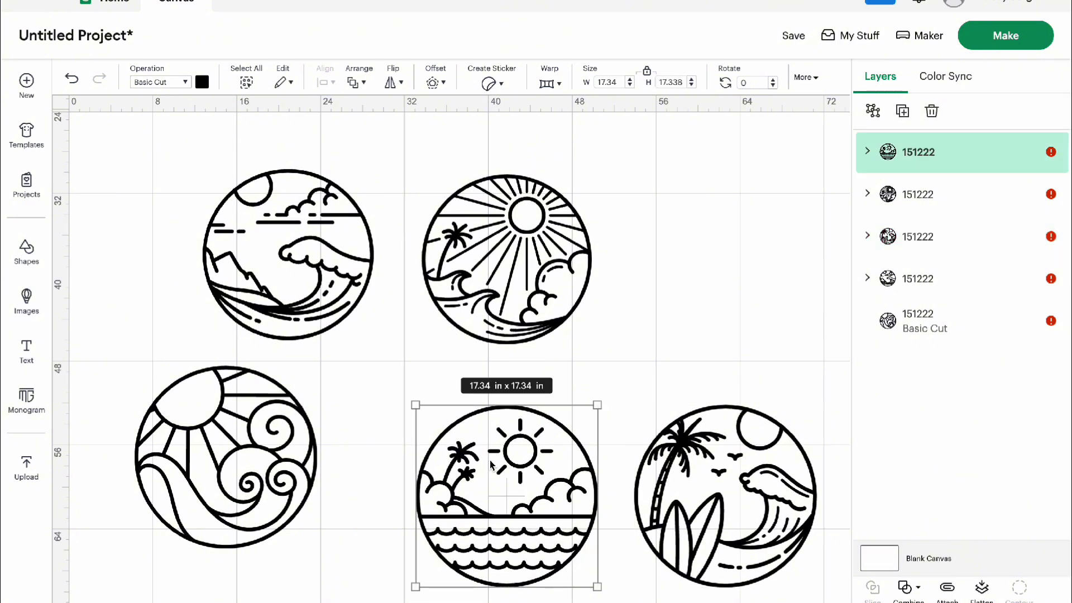
key("Delete")
left_click(257, 423)
key("Delete")
left_click(527, 309)
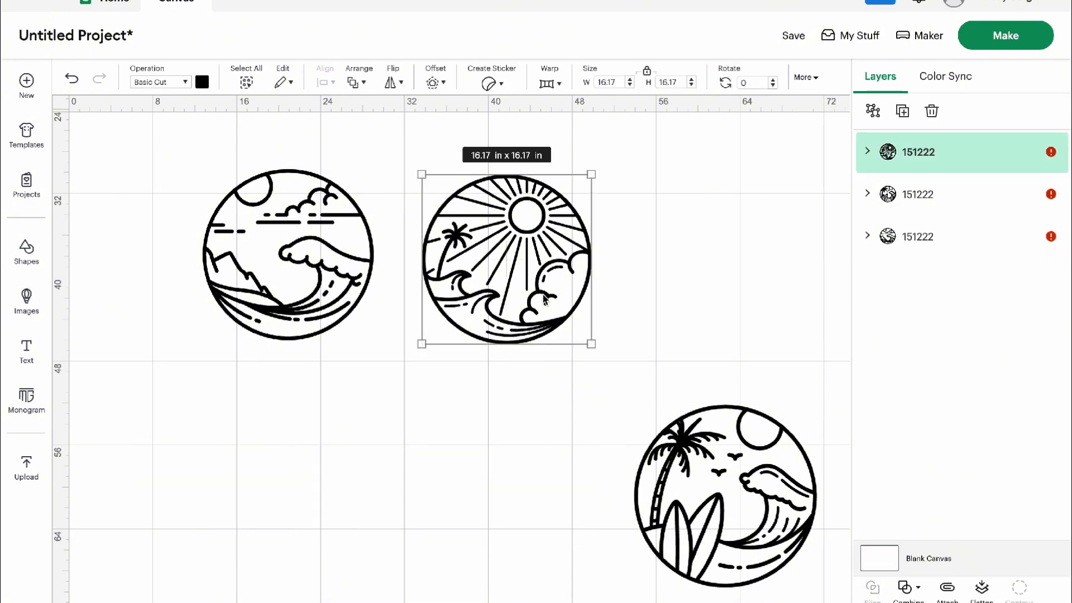
key("Delete")
left_click(311, 261)
key("Delete")
- Move the surfboard circle toward the middle of the canvas and enlarge it to about 21.2 x 21.2 in
left_click(789, 458)
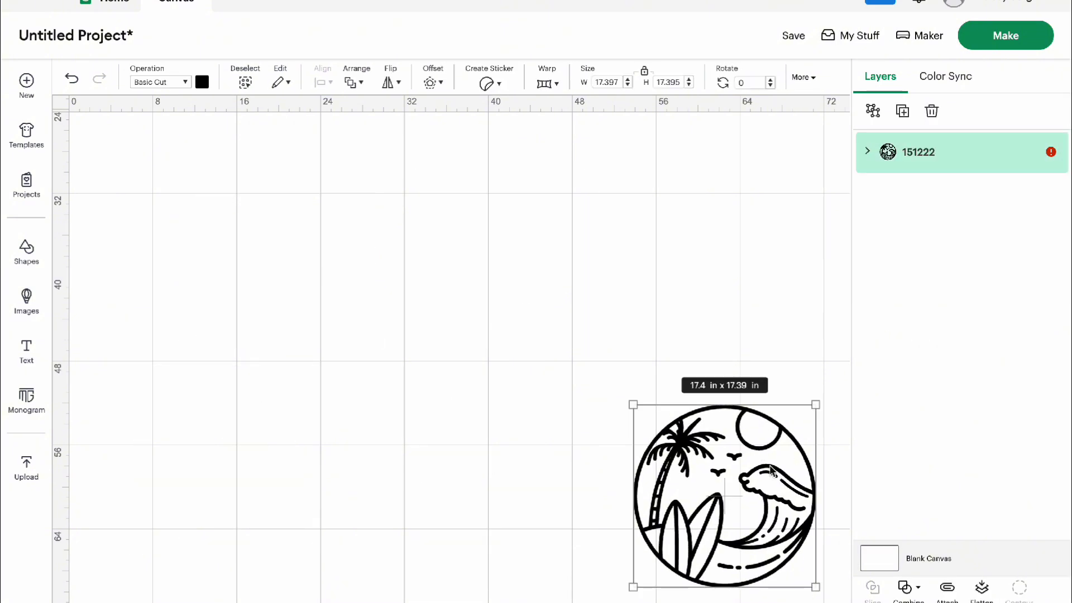
left_click_drag(790, 458, 561, 425)
left_click_drag(589, 554, 629, 592)
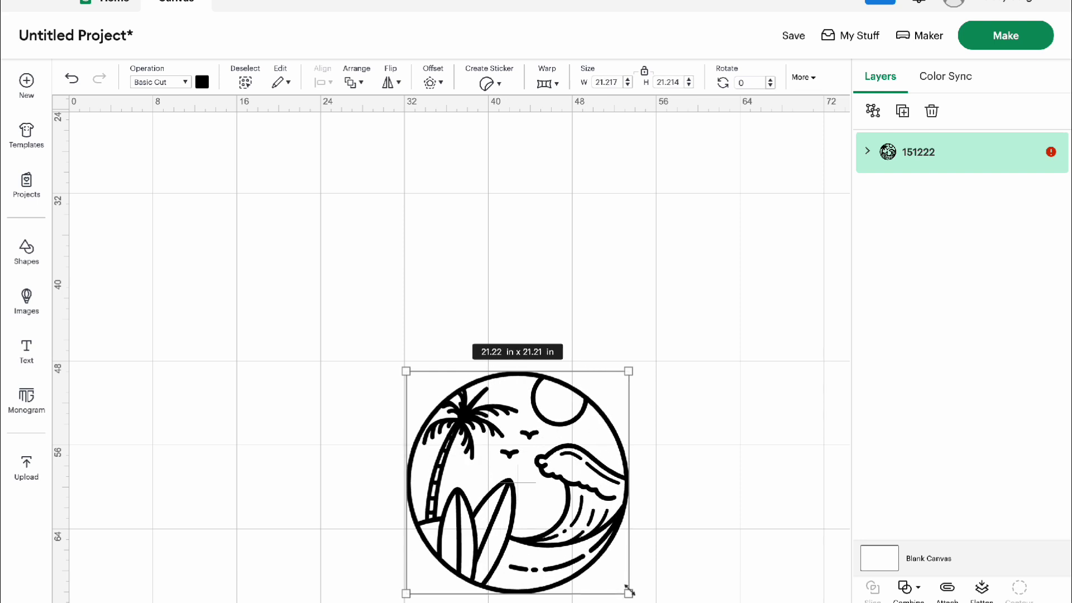
left_click(725, 455)
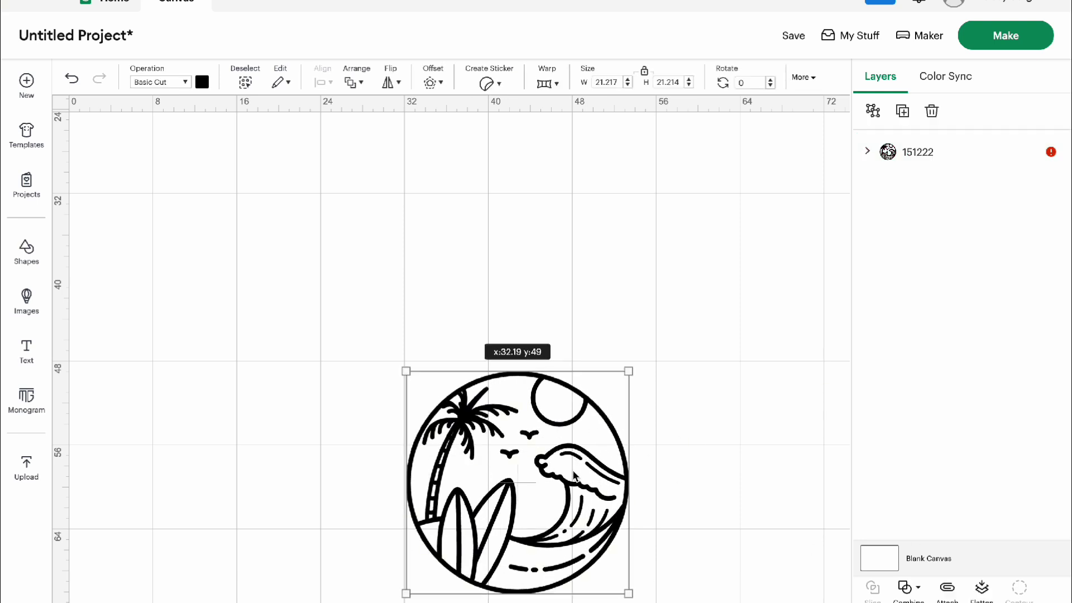
- Weld all the pieces of the 151222 surfboard circle into a single shape
left_click(941, 160)
left_click(868, 152)
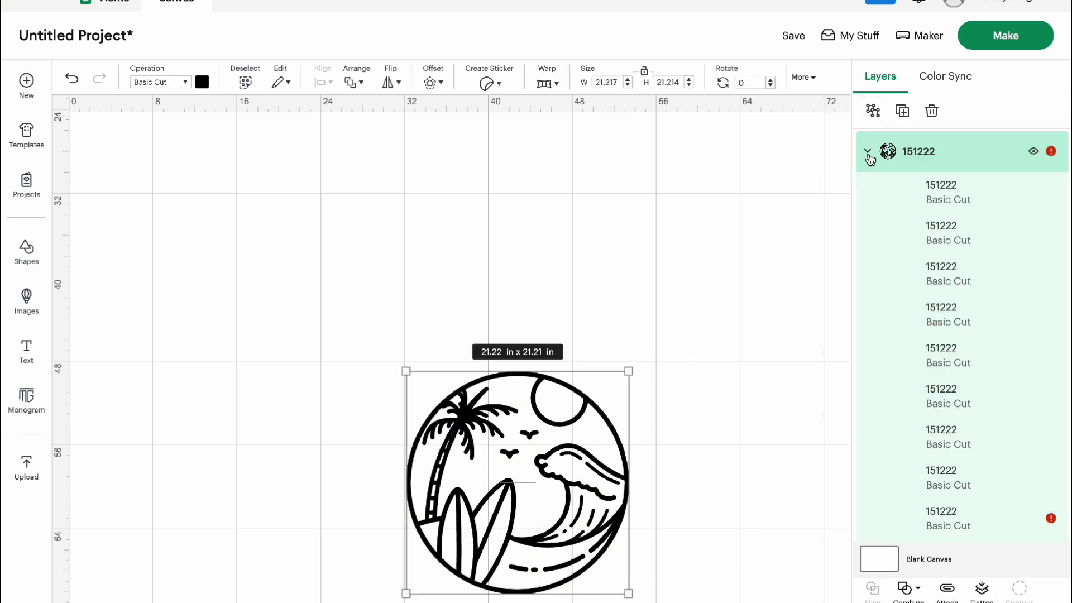
left_click(868, 151)
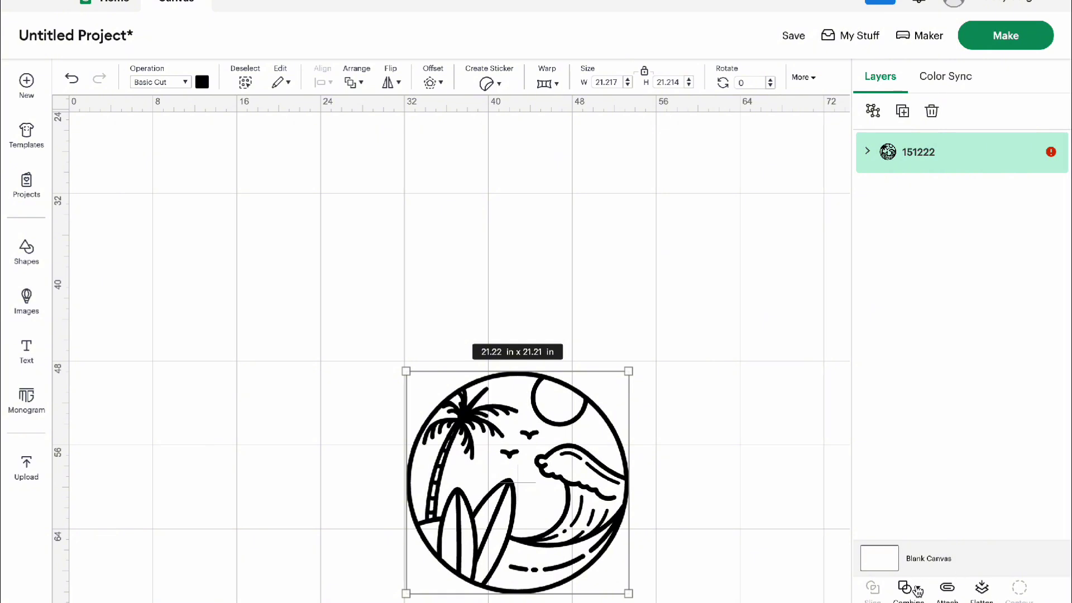
left_click(906, 587)
left_click(944, 435)
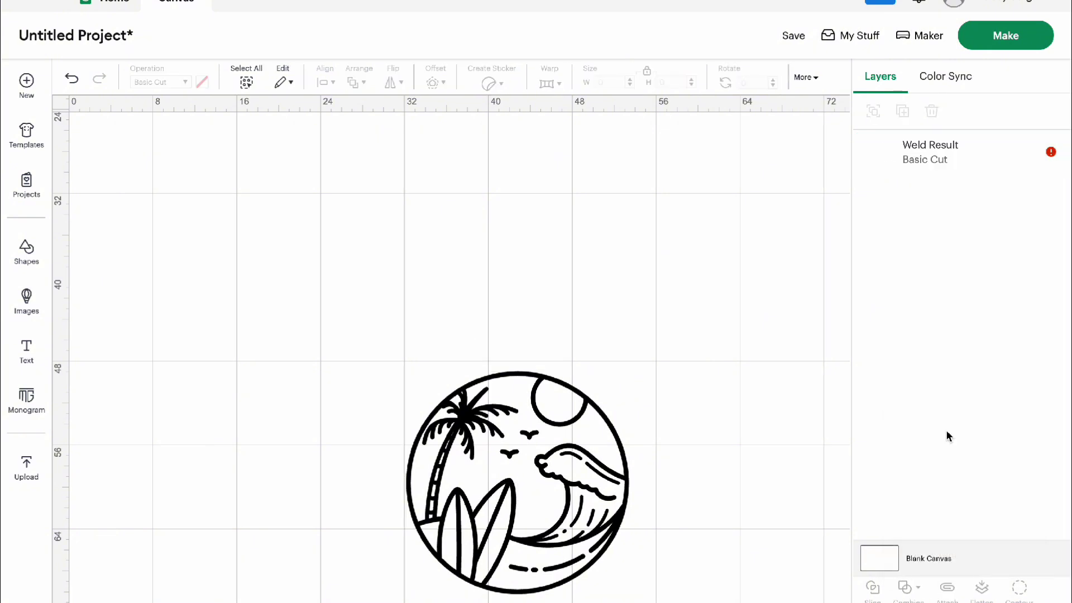
- Review the contours of the welded circle without changing any of them
left_click(567, 498)
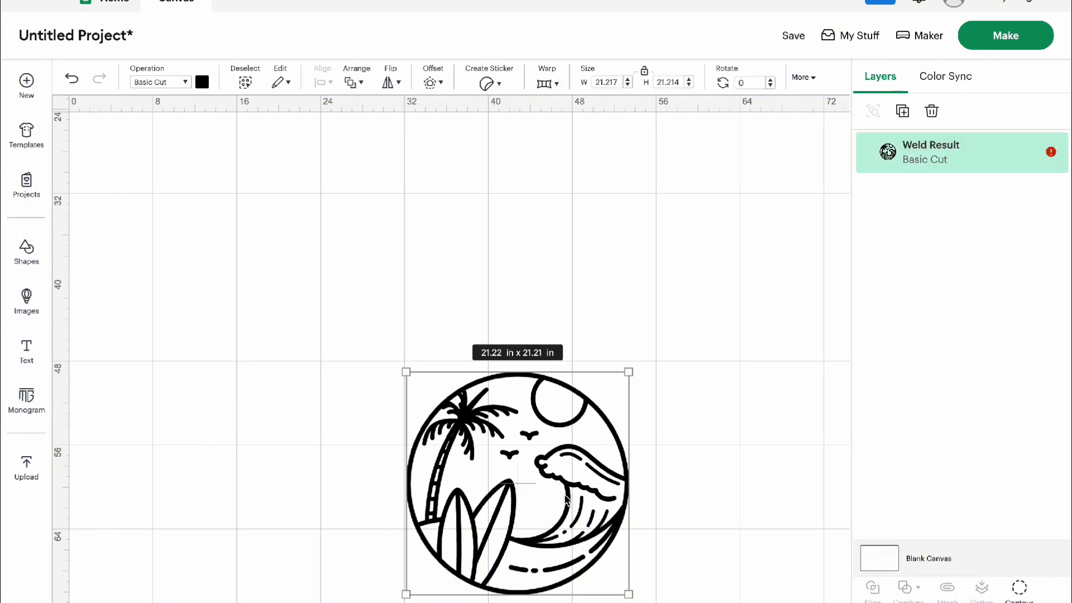
left_click(1020, 587)
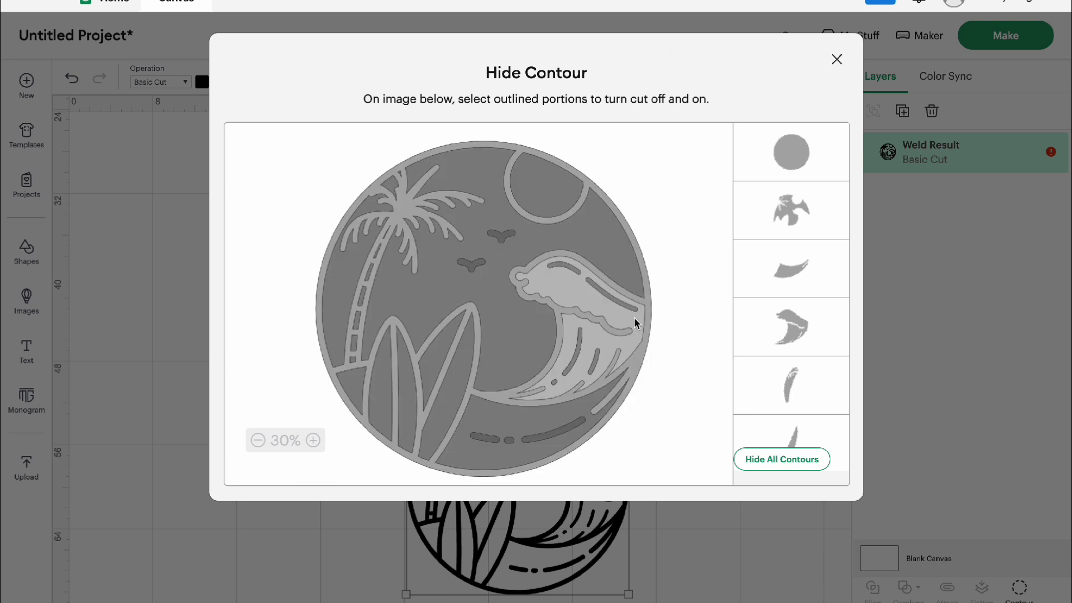
left_click(837, 60)
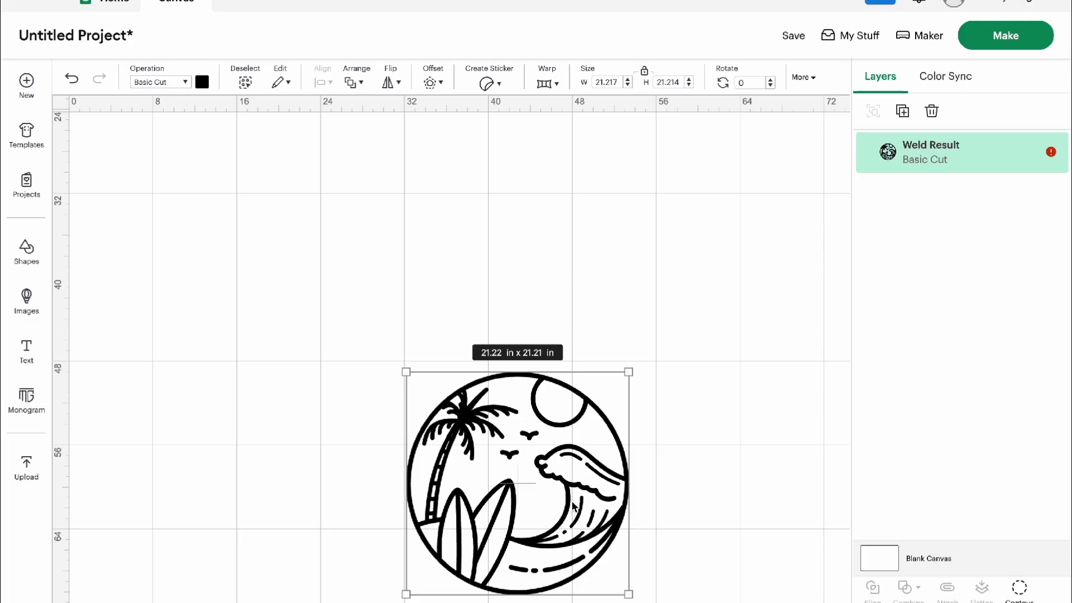
- Move the welded circle to the middle of the canvas and make seven duplicates of it
left_click_drag(574, 506, 514, 383)
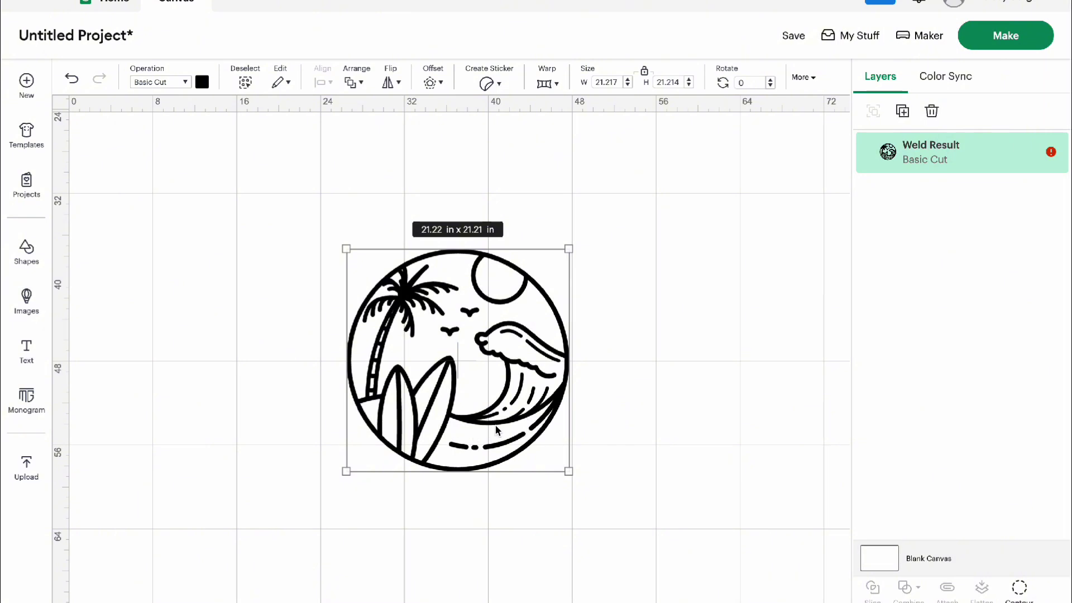
left_click_drag(453, 454, 451, 454)
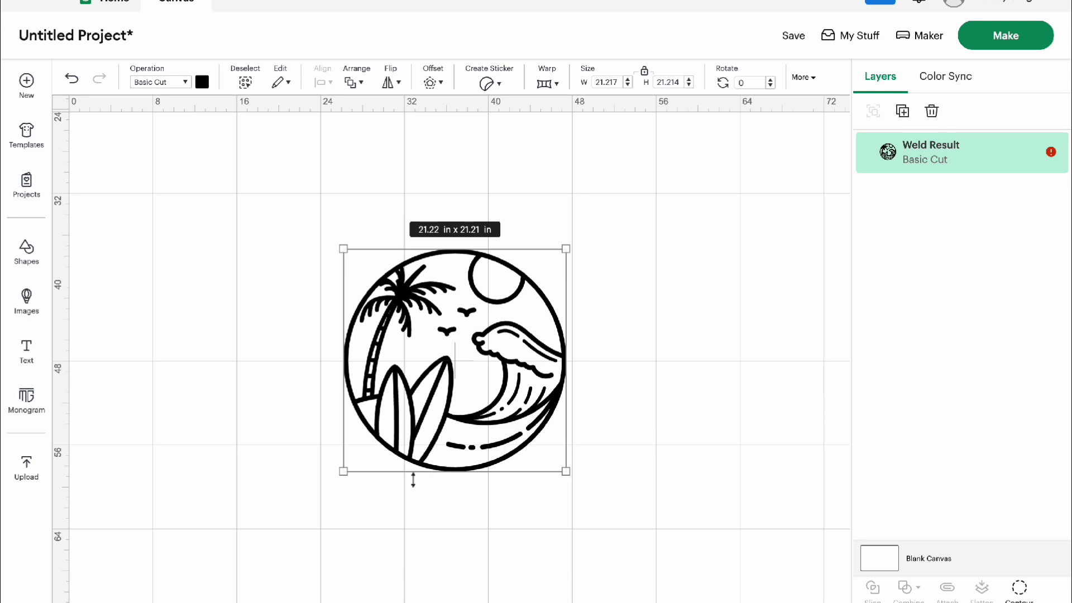
right_click(468, 429)
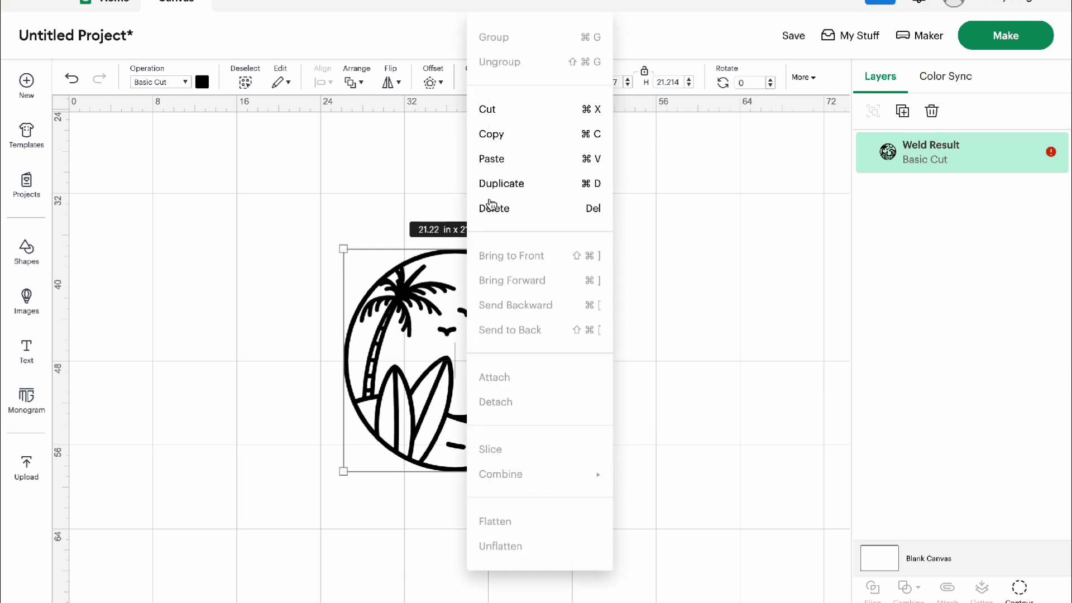
left_click(502, 182)
left_click_drag(520, 371, 589, 368)
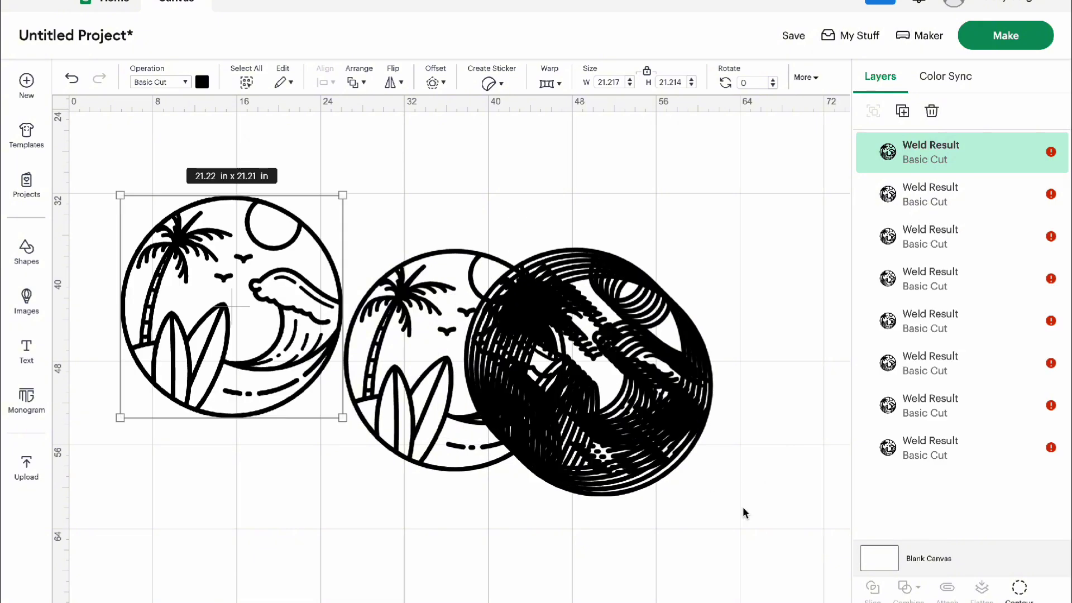
- Center-align all eight circles on top of each other and move the stack clear of the canvas's upper area
left_click_drag(742, 507, 91, 159)
left_click(322, 82)
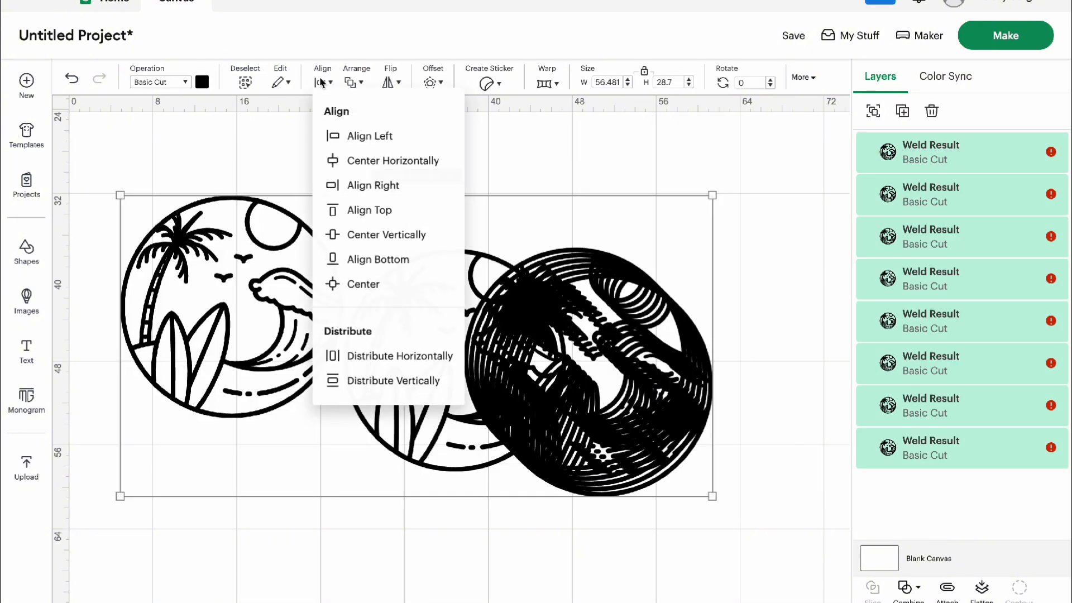
left_click(408, 289)
left_click_drag(413, 366, 518, 447)
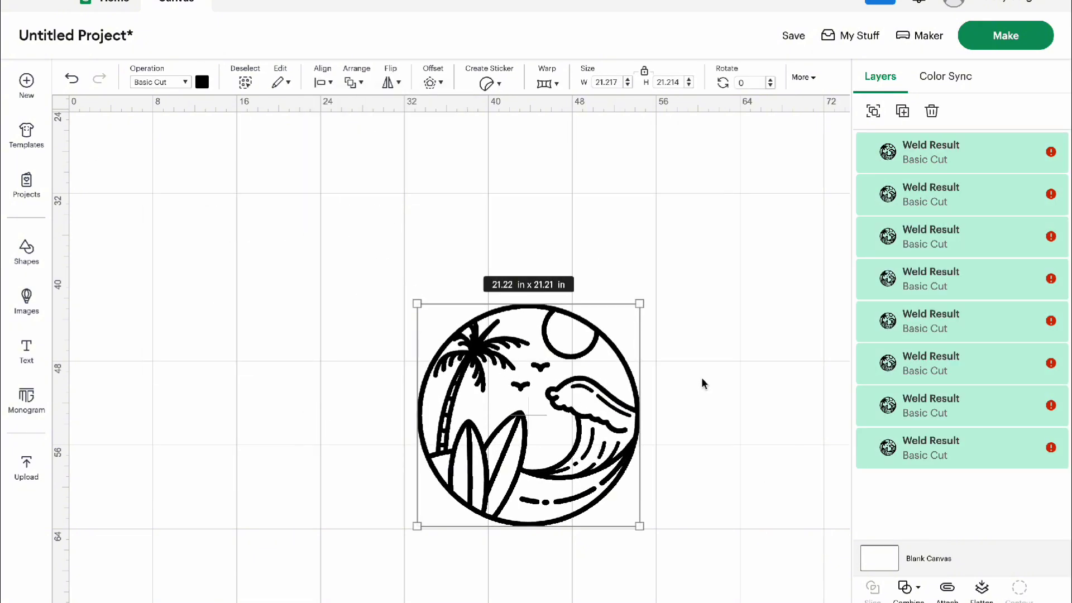
left_click(701, 377)
- Hide every contour of the topmost circle copy except the sun
left_click(916, 149)
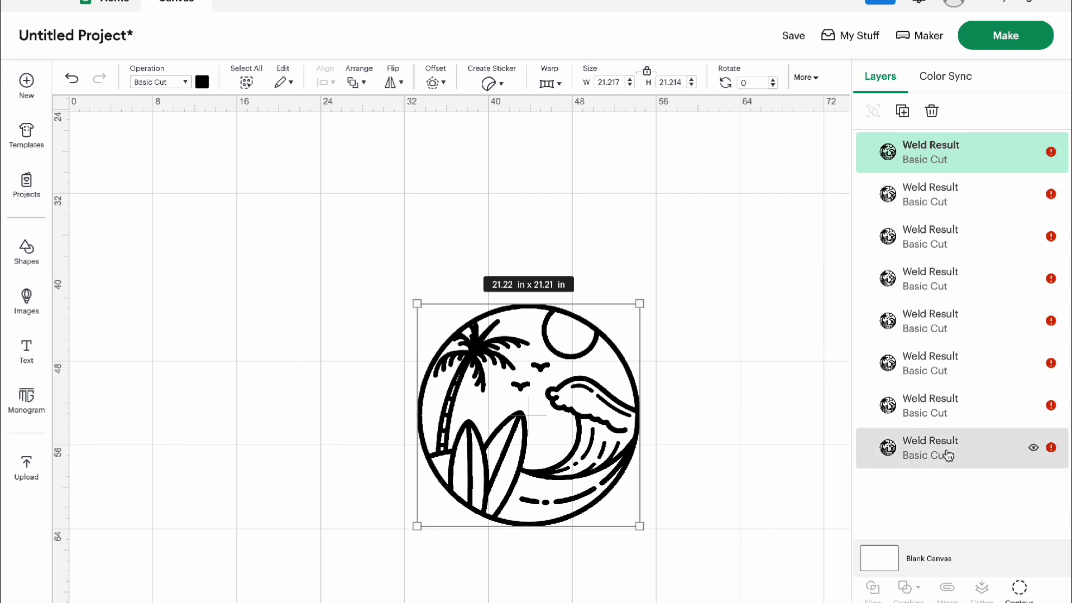
left_click(1020, 587)
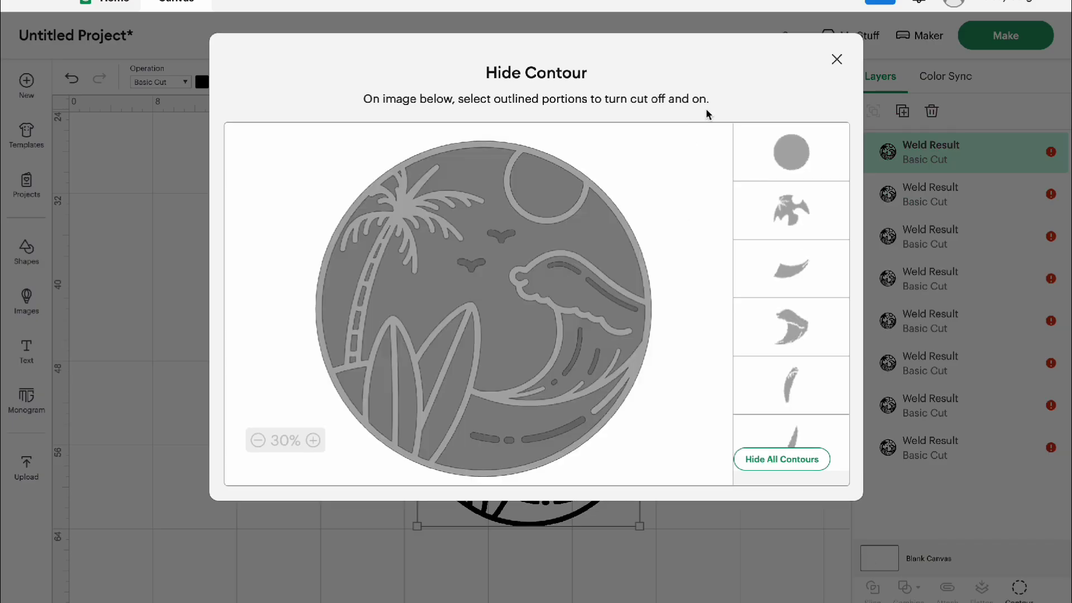
left_click(782, 458)
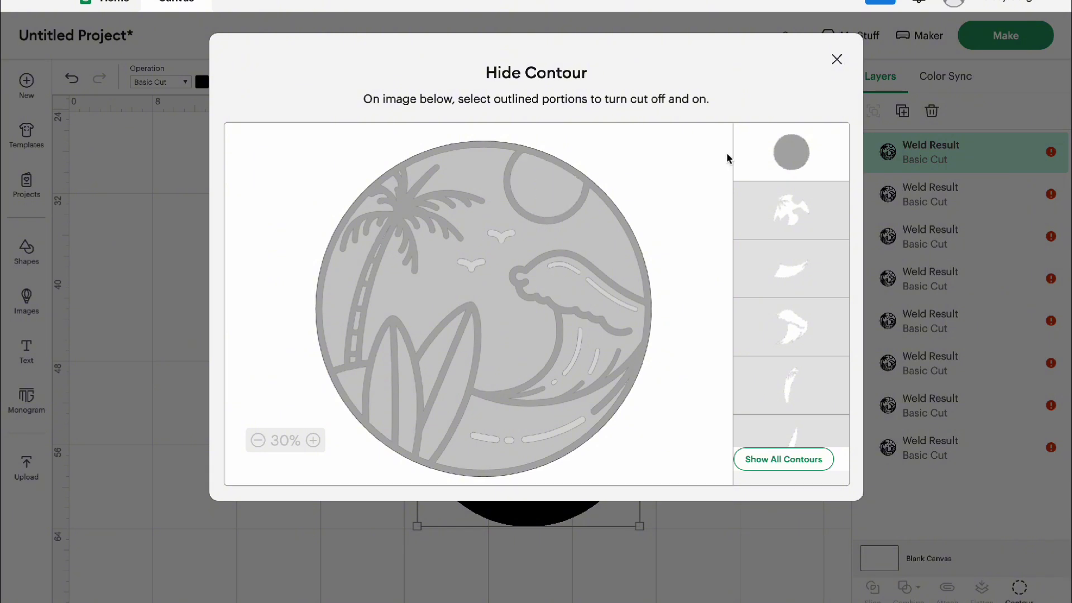
left_click(551, 191)
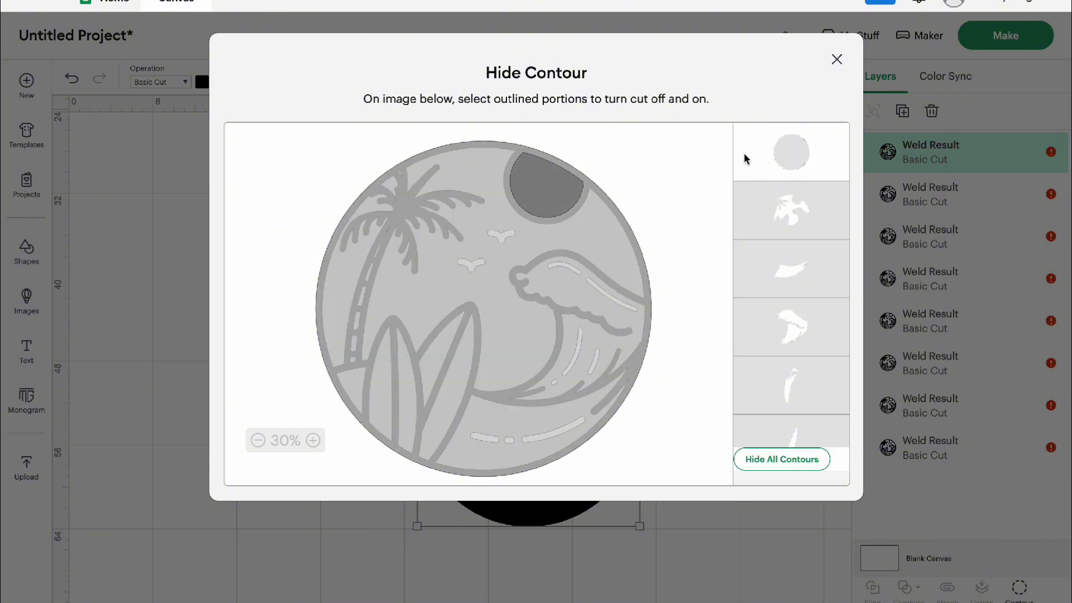
left_click(788, 152)
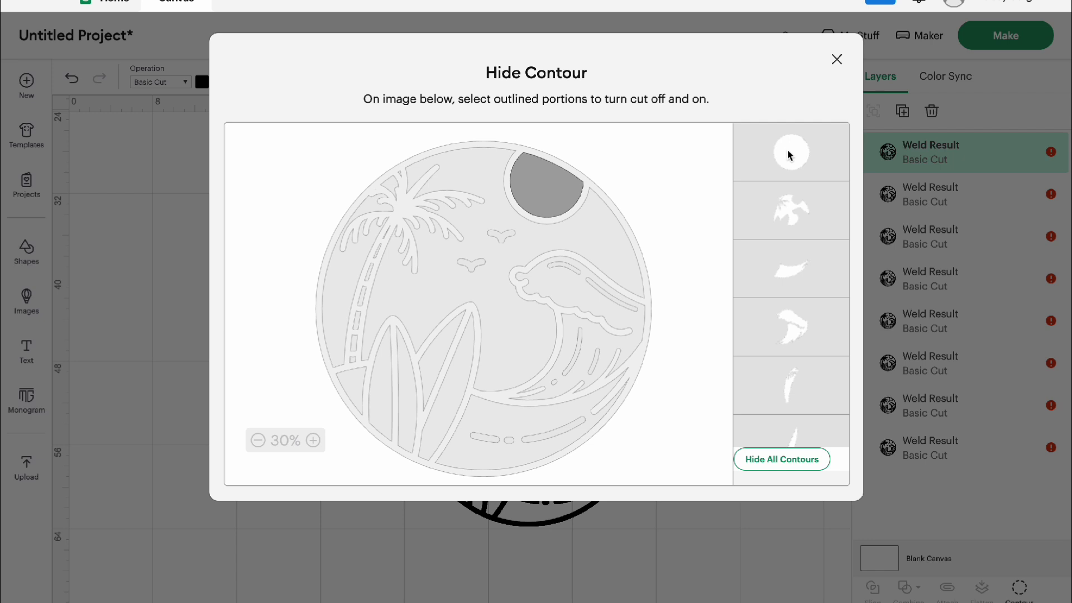
left_click(837, 60)
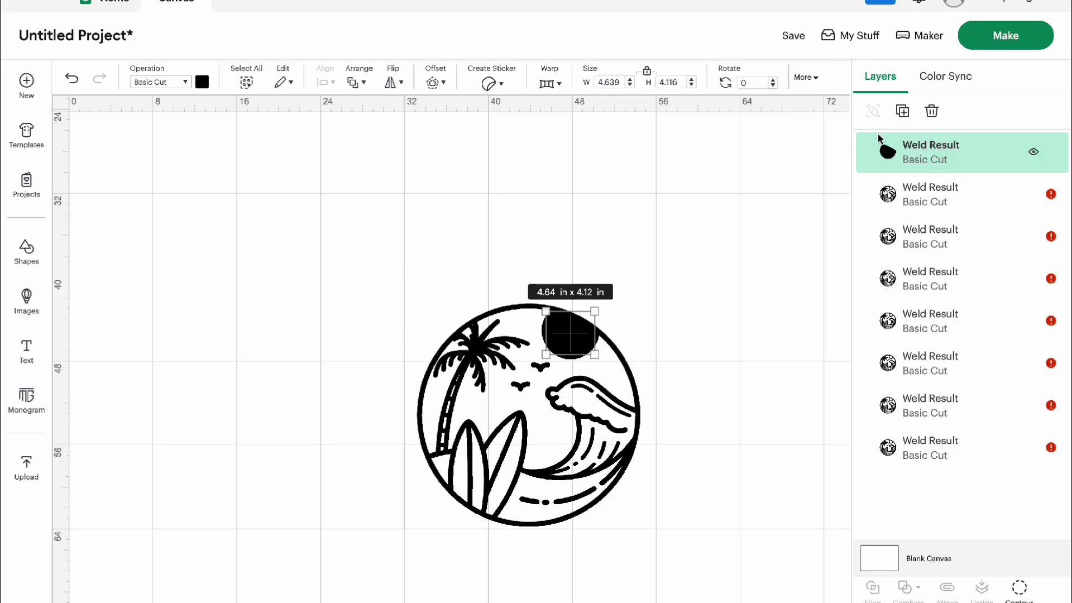
- Color the sun shape orange
left_click(202, 84)
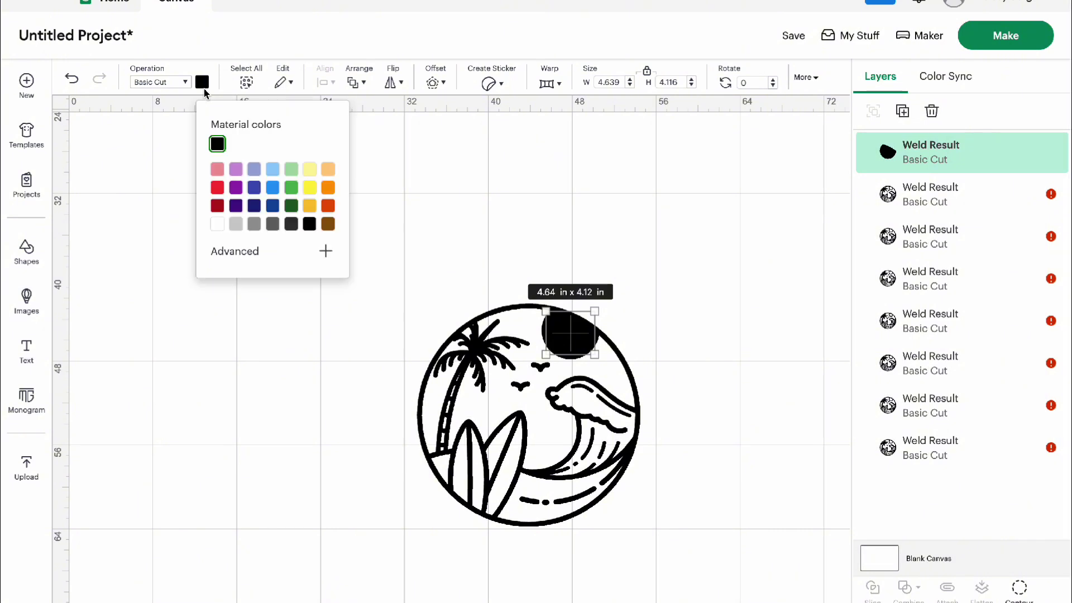
left_click(329, 190)
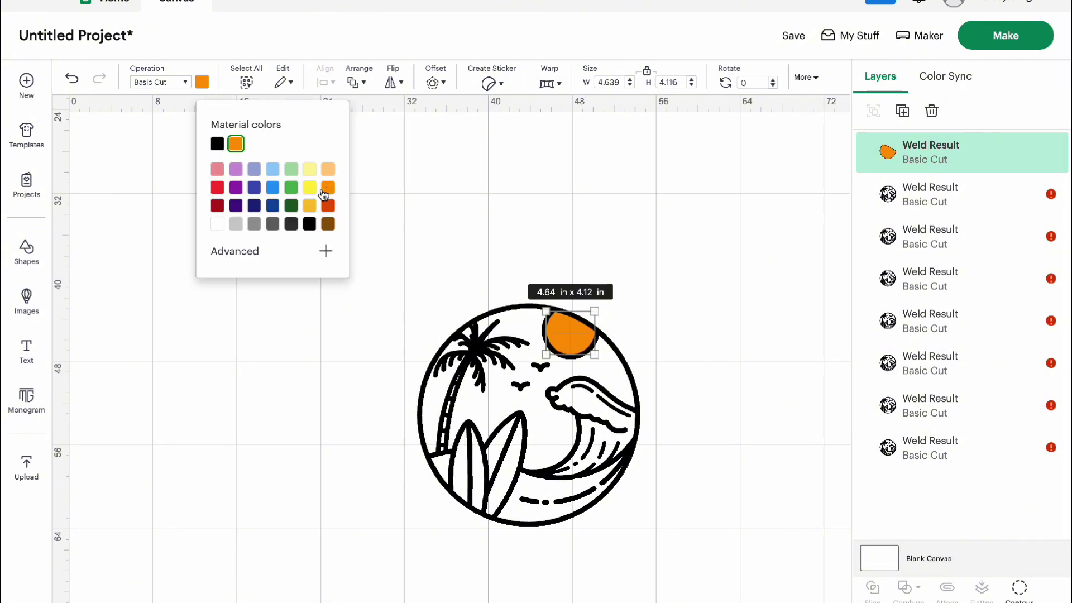
left_click(625, 300)
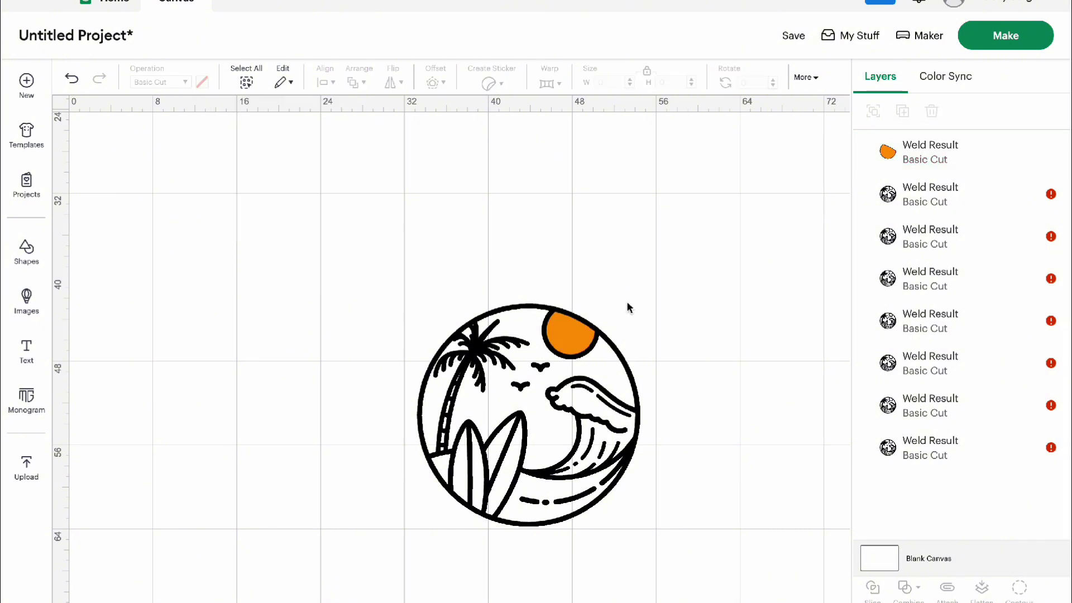
- Hide every contour of the second circle copy except the sky areas on both sides of the palm tree
left_click(899, 193)
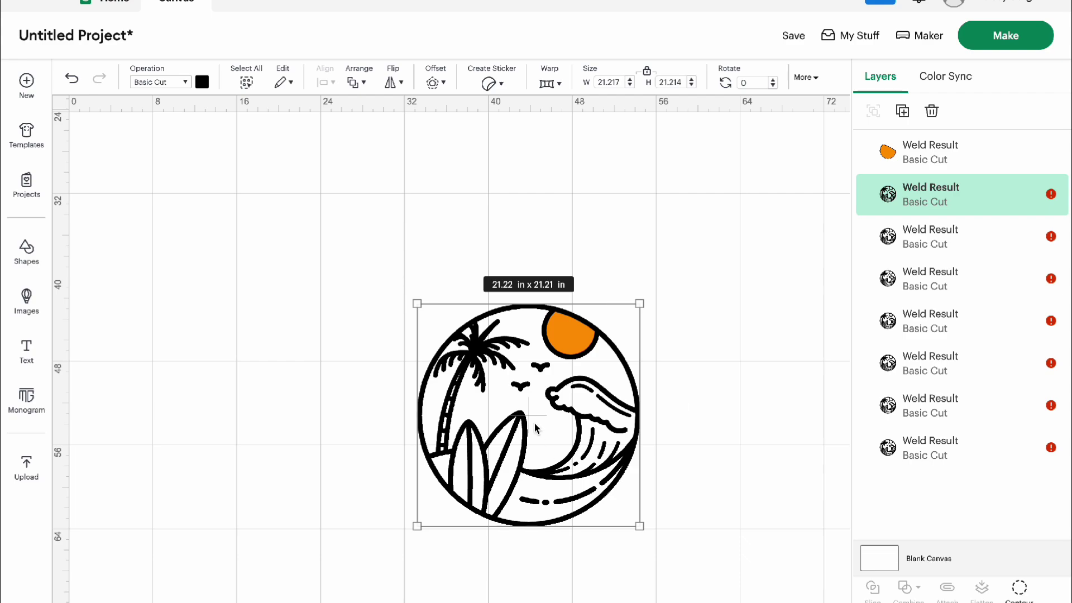
left_click(1024, 594)
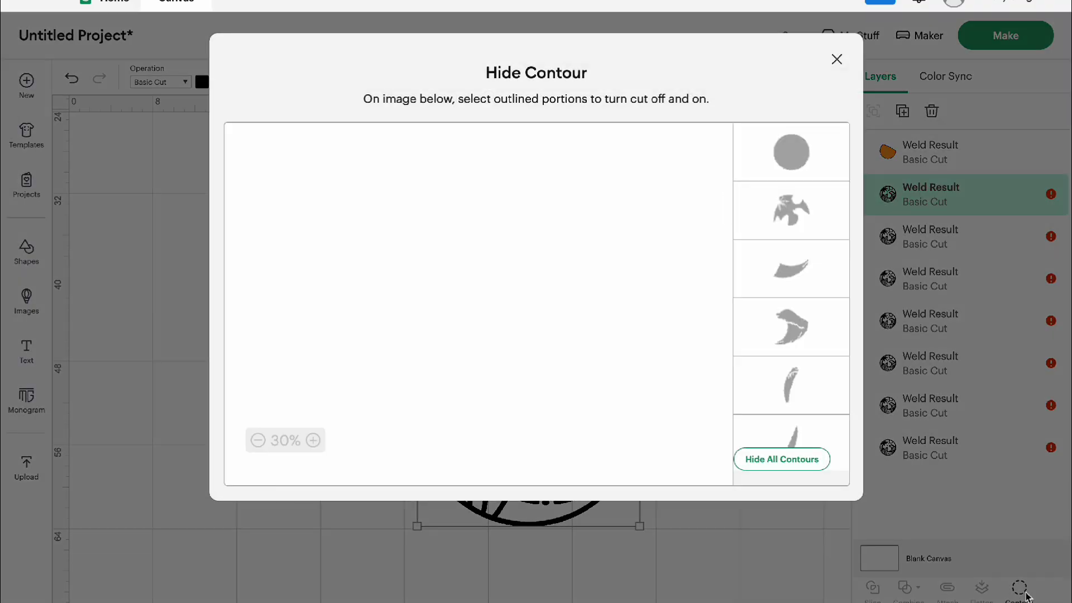
left_click(815, 462)
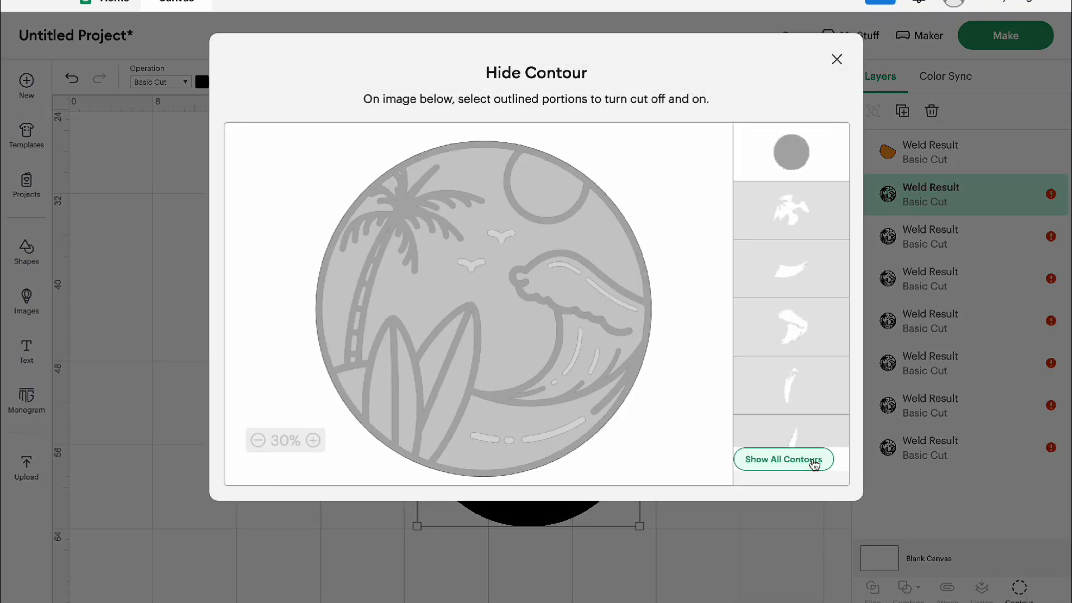
left_click(604, 241)
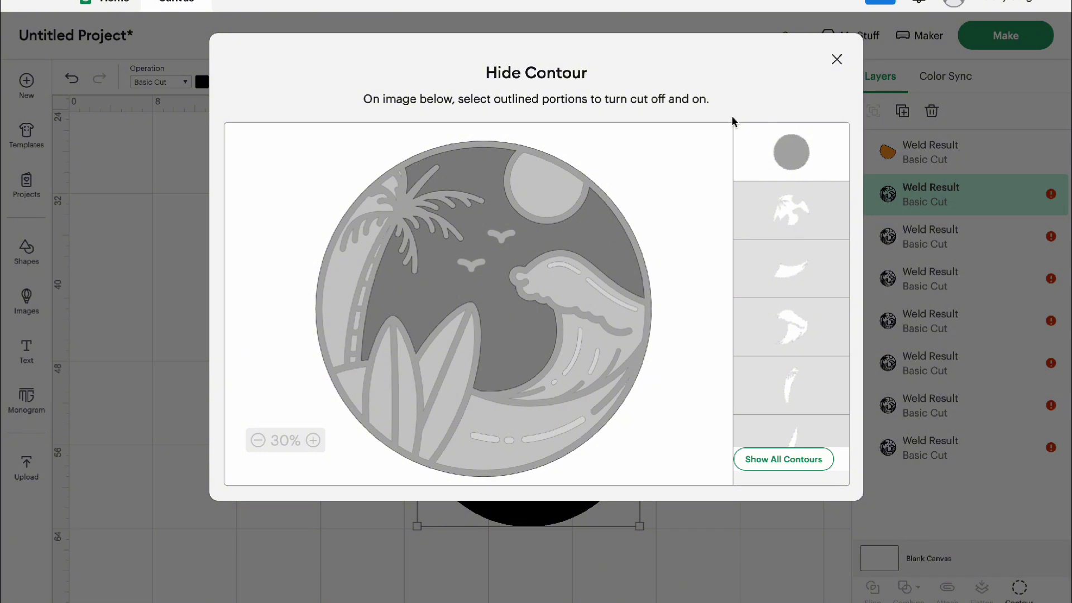
left_click(771, 153)
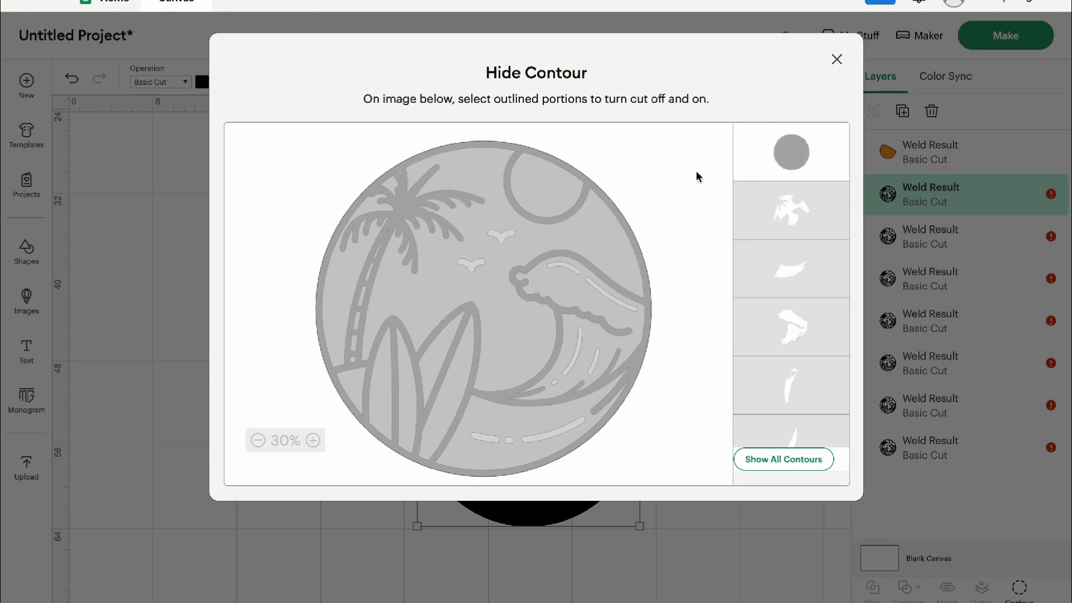
left_click(593, 247)
left_click(346, 271)
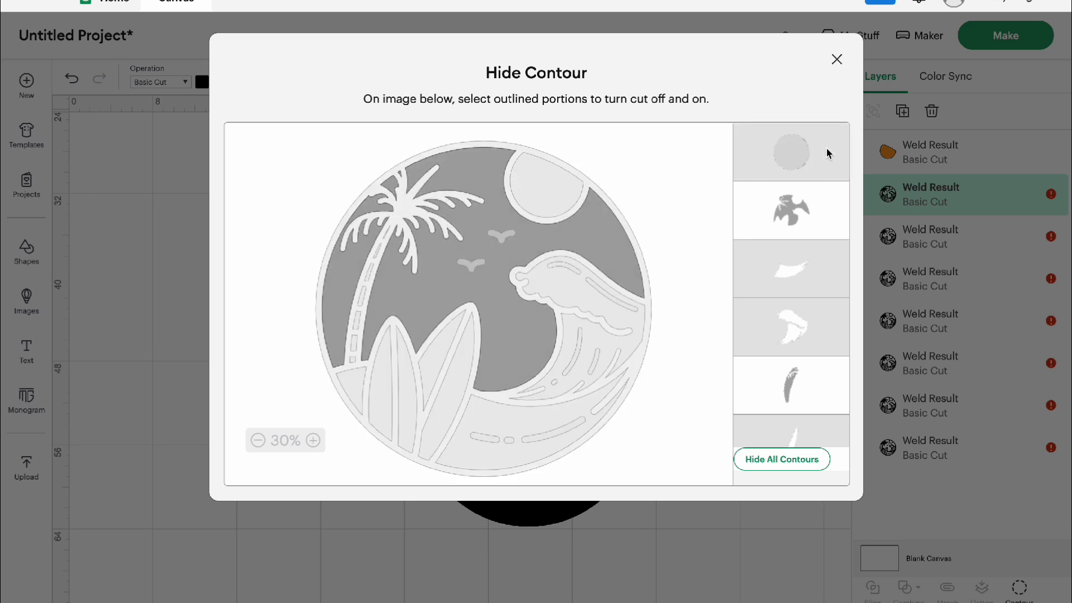
left_click(837, 60)
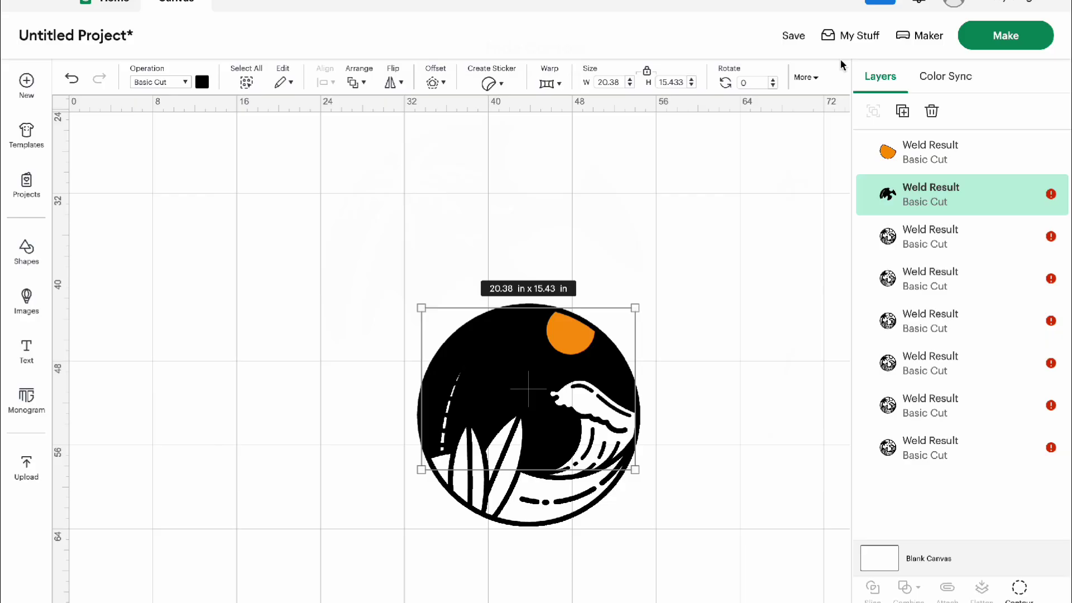
- Color the sky shape light blue
left_click(202, 83)
left_click(273, 171)
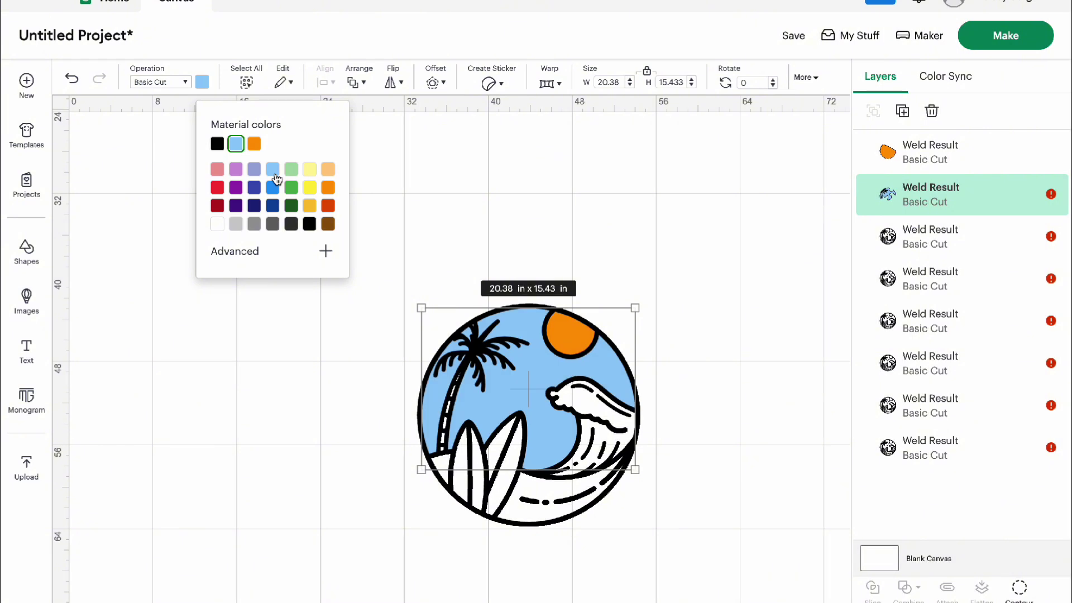
left_click(914, 239)
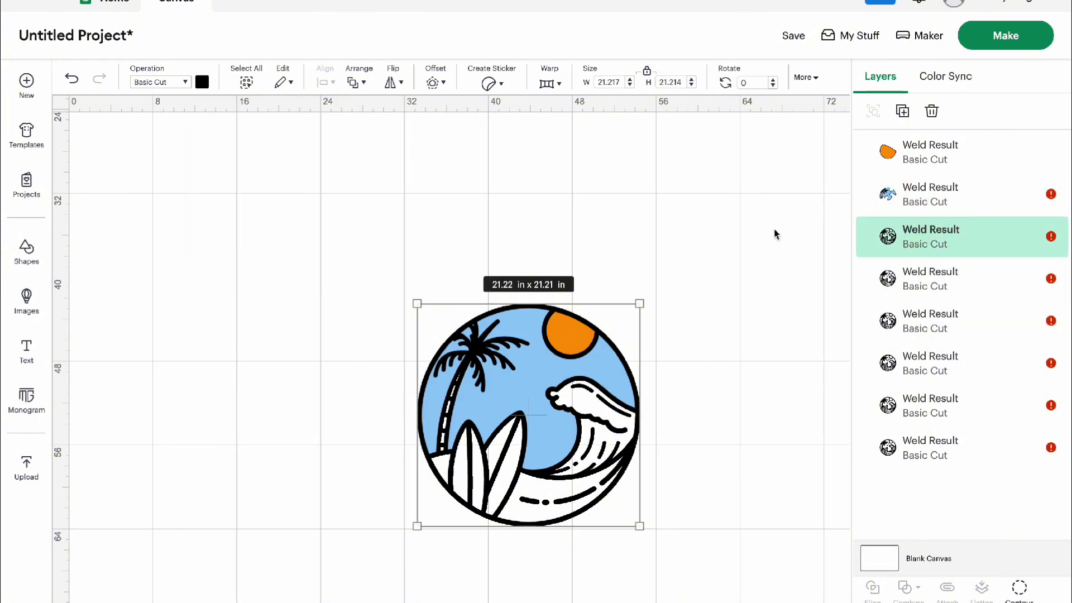
- Change the color of the sky shape to light pink
left_click(945, 205)
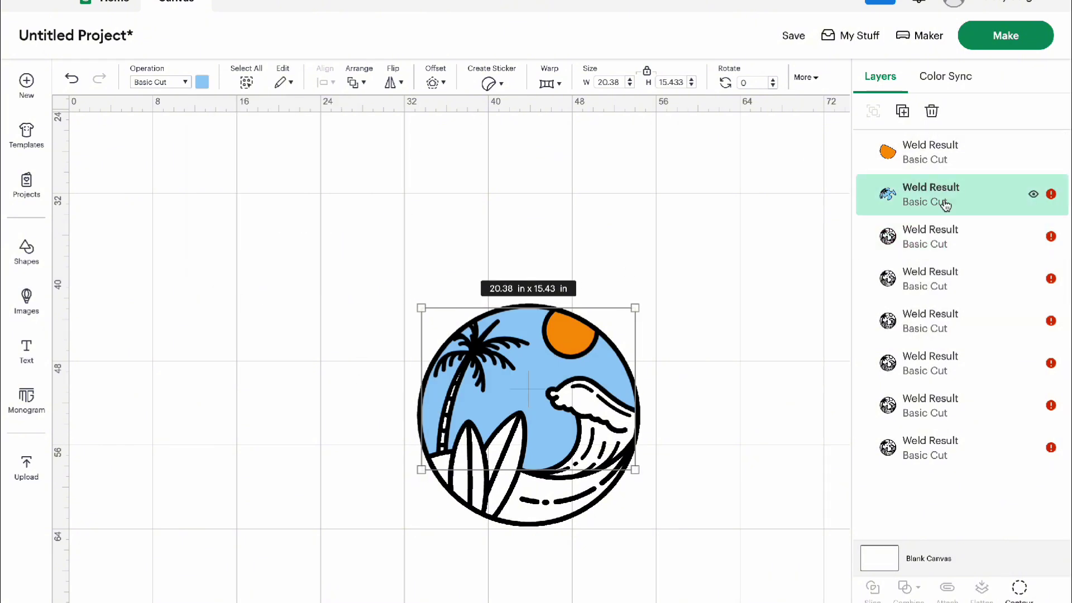
left_click(204, 83)
left_click(218, 169)
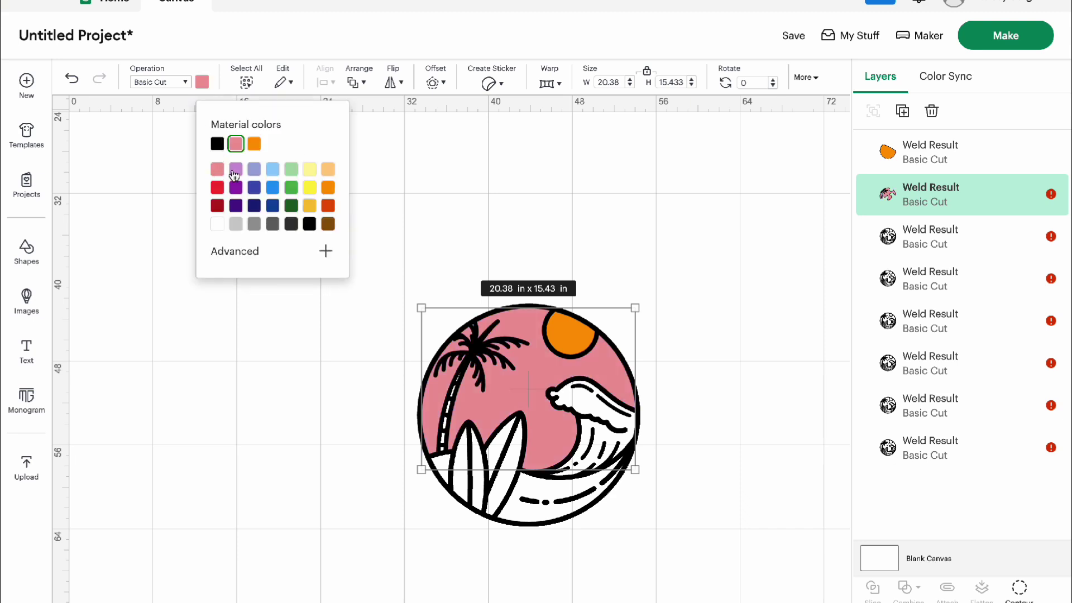
- Set the color of the third circle copy, directly below the sky layer, to medium blue
left_click(893, 244)
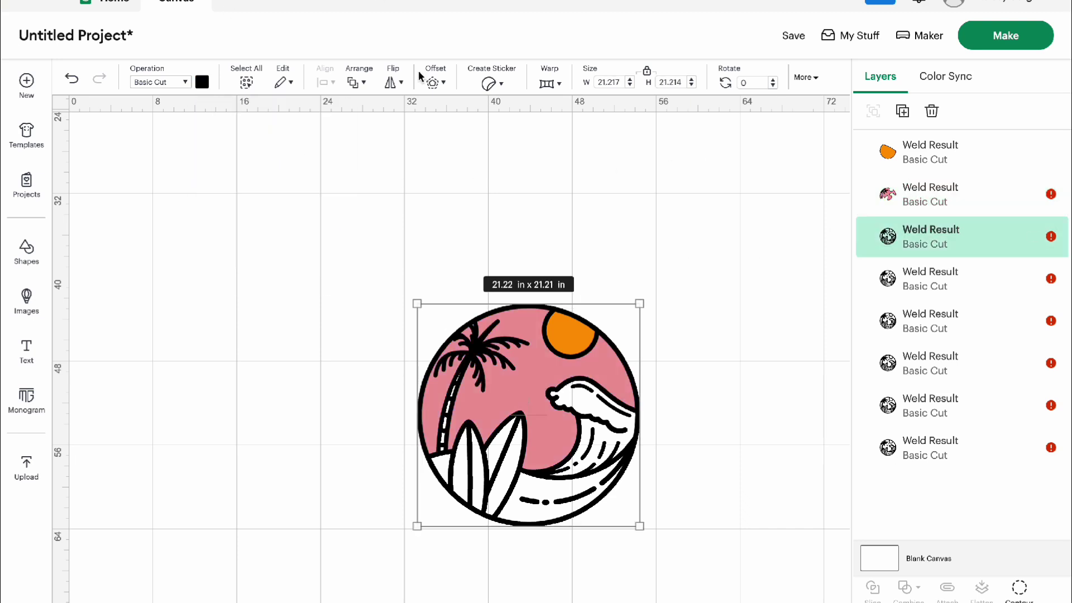
left_click(204, 83)
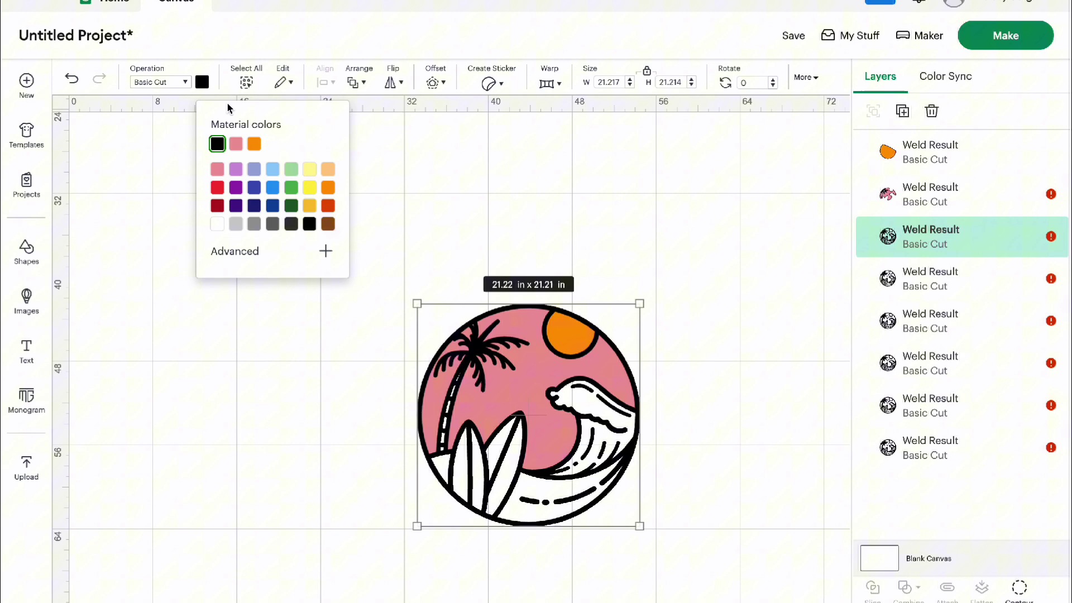
left_click(272, 187)
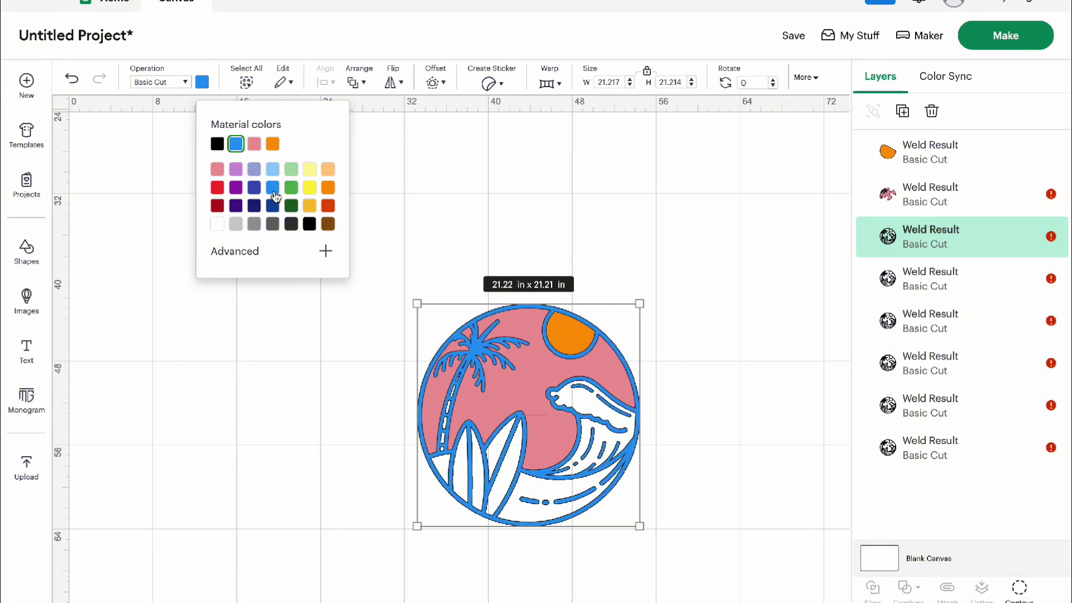
- Hide every contour of the blue circle copy except the large curling wave and some of its inner accent lines
left_click(1010, 595)
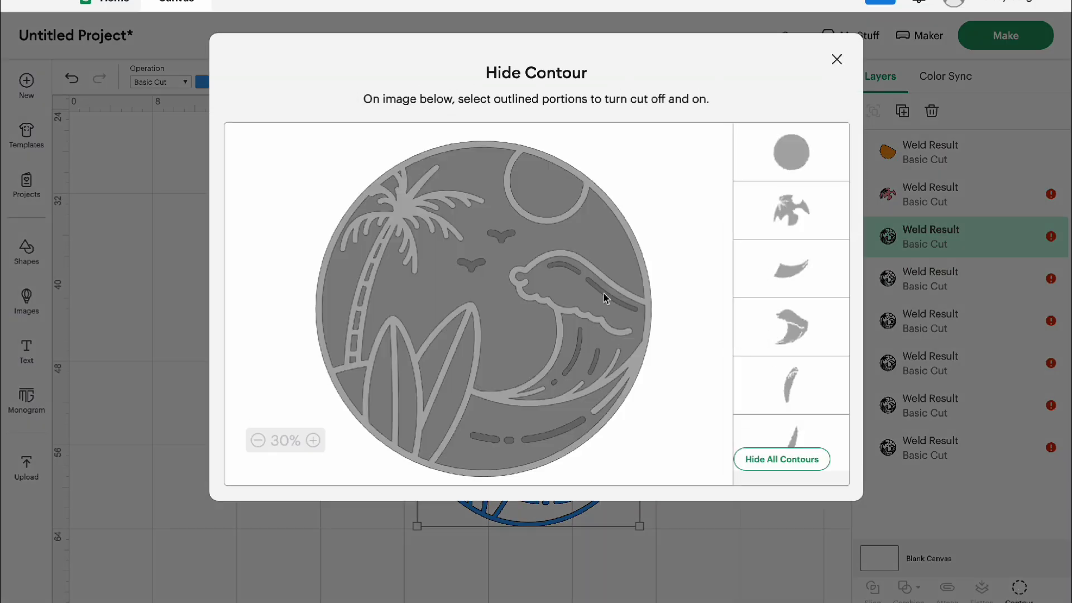
left_click(803, 466)
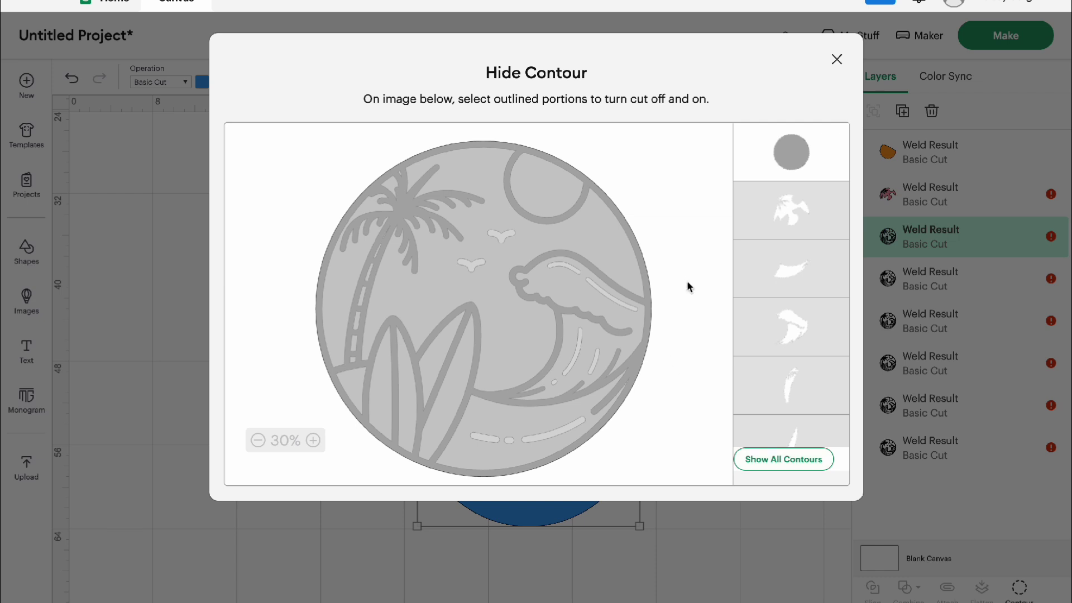
left_click(572, 297)
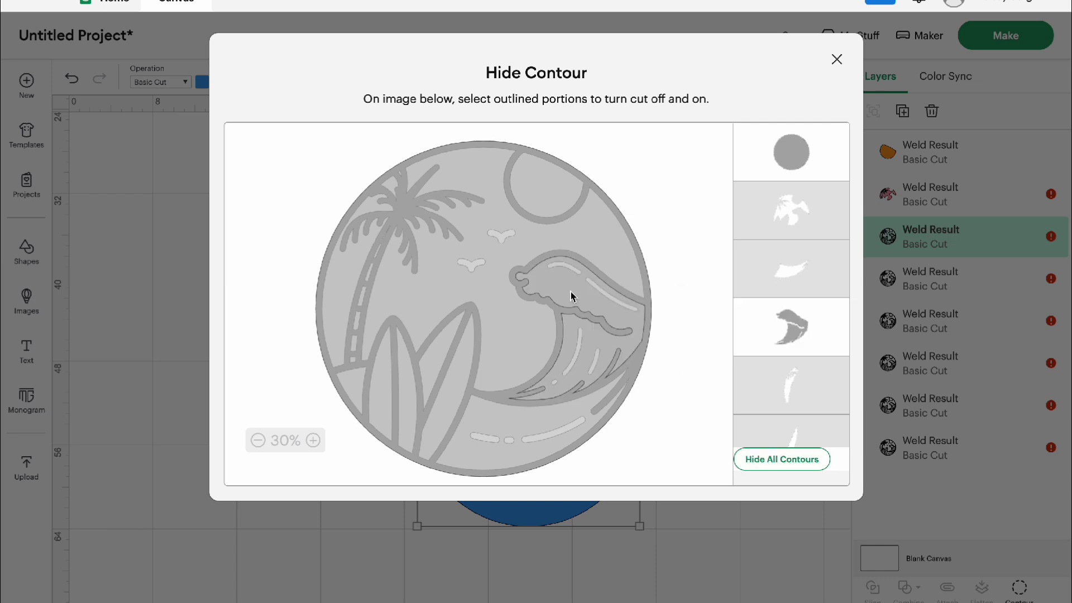
left_click(627, 220)
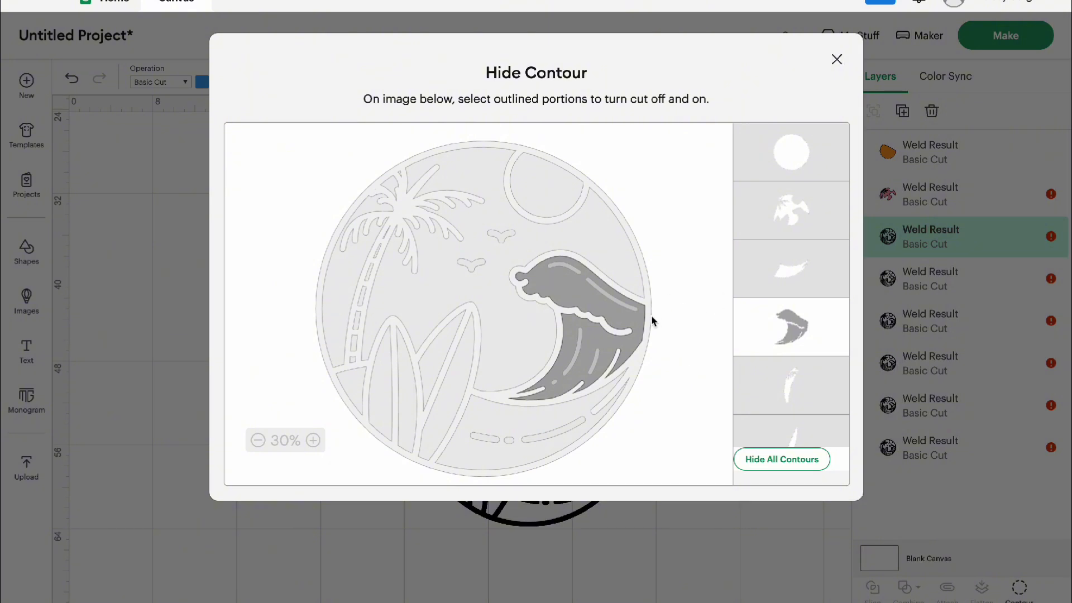
left_click(613, 294)
left_click(573, 271)
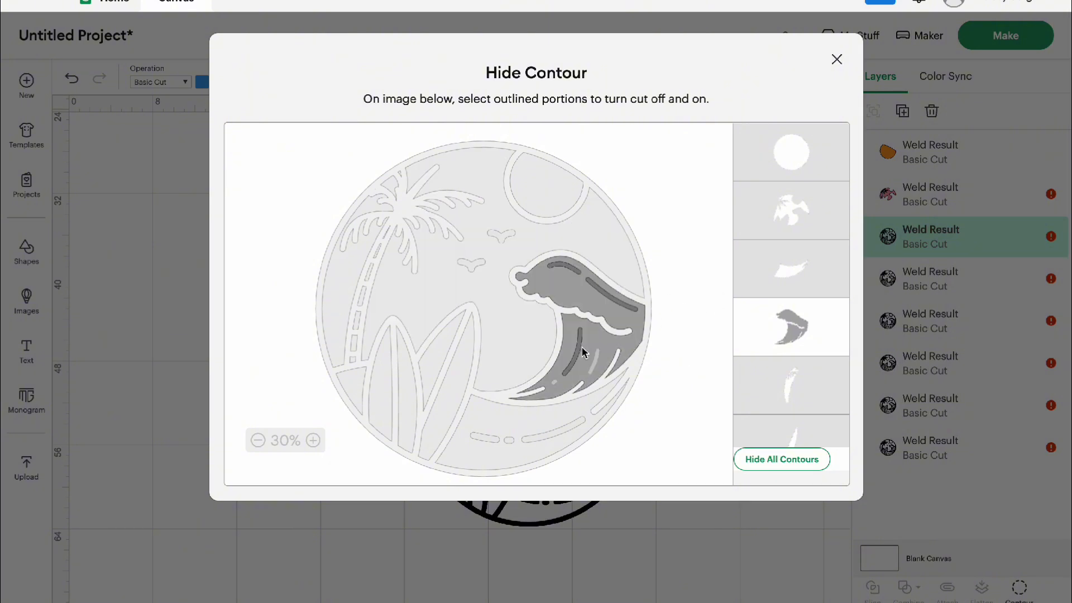
left_click(837, 60)
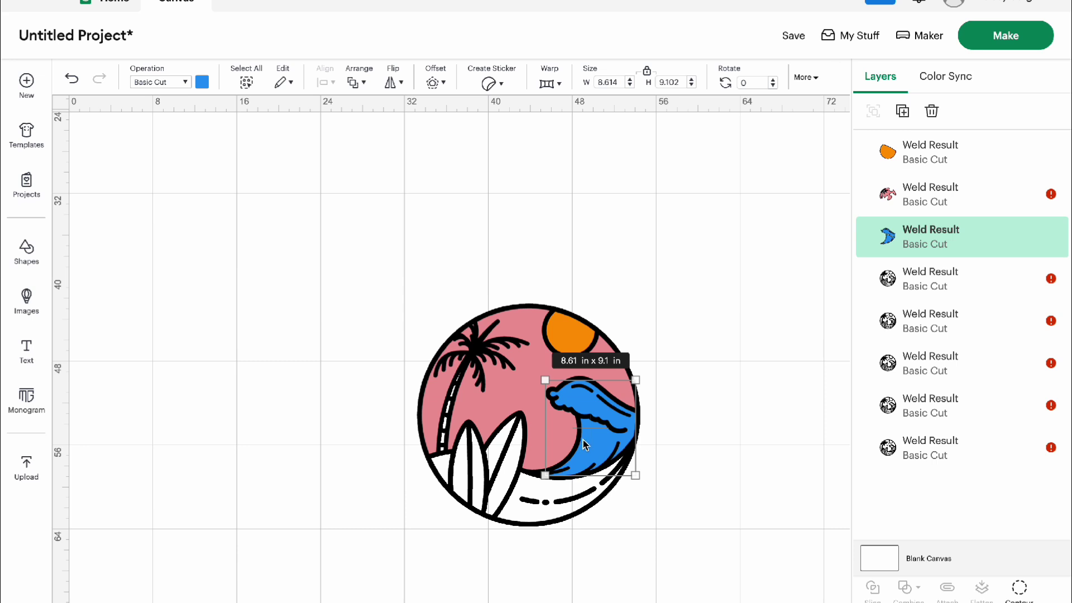
- Turn off the accent-line contours inside the crest of the blue wave
left_click(1019, 589)
left_click(617, 303)
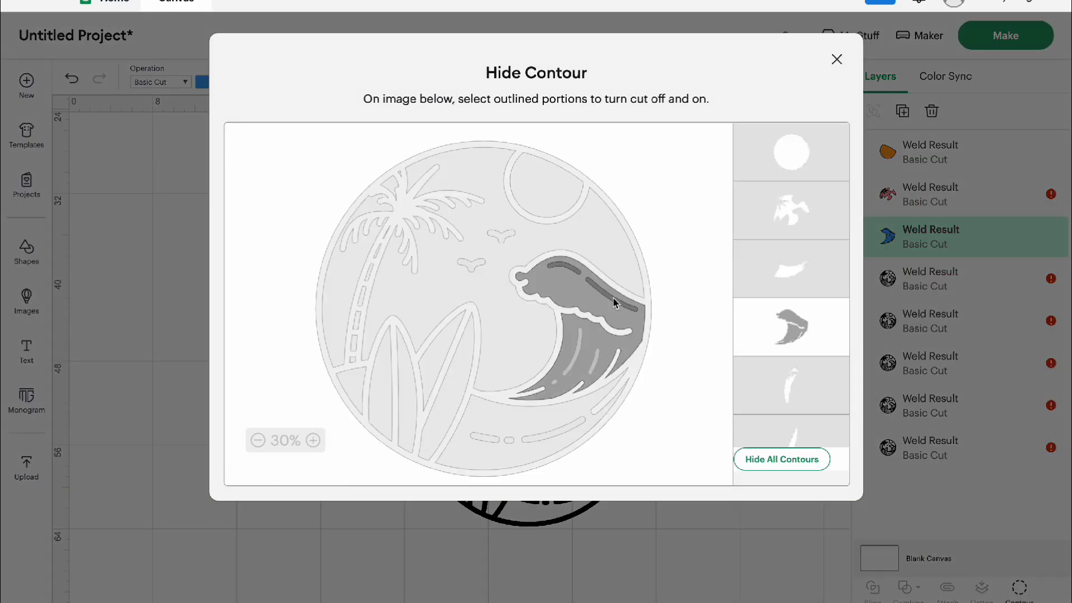
left_click(837, 60)
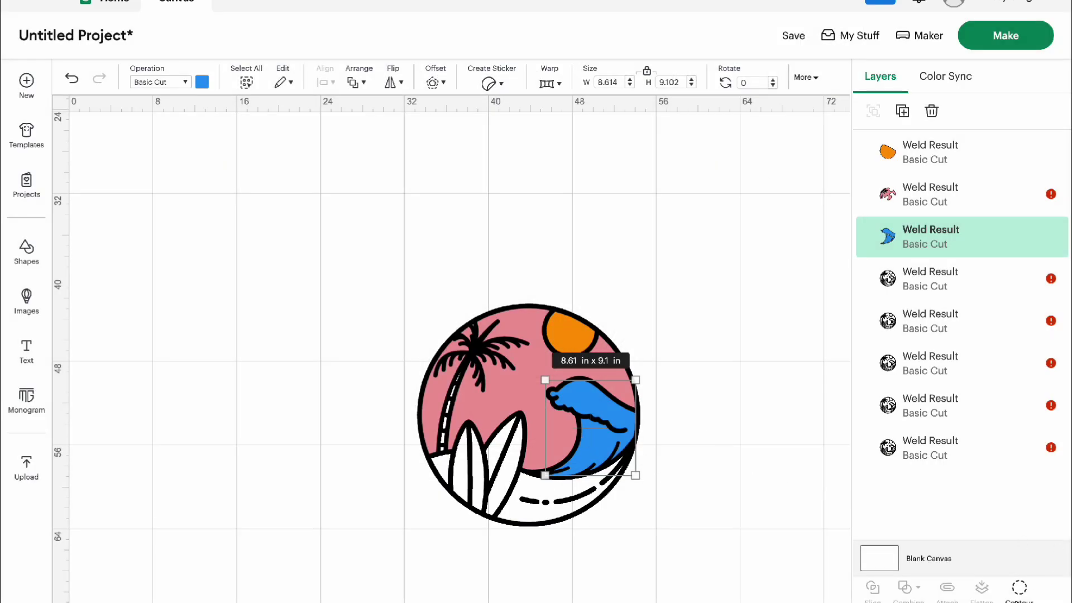
- Turn on all accent-line contours inside the blue wave so the lines are cut out of it
left_click(1019, 589)
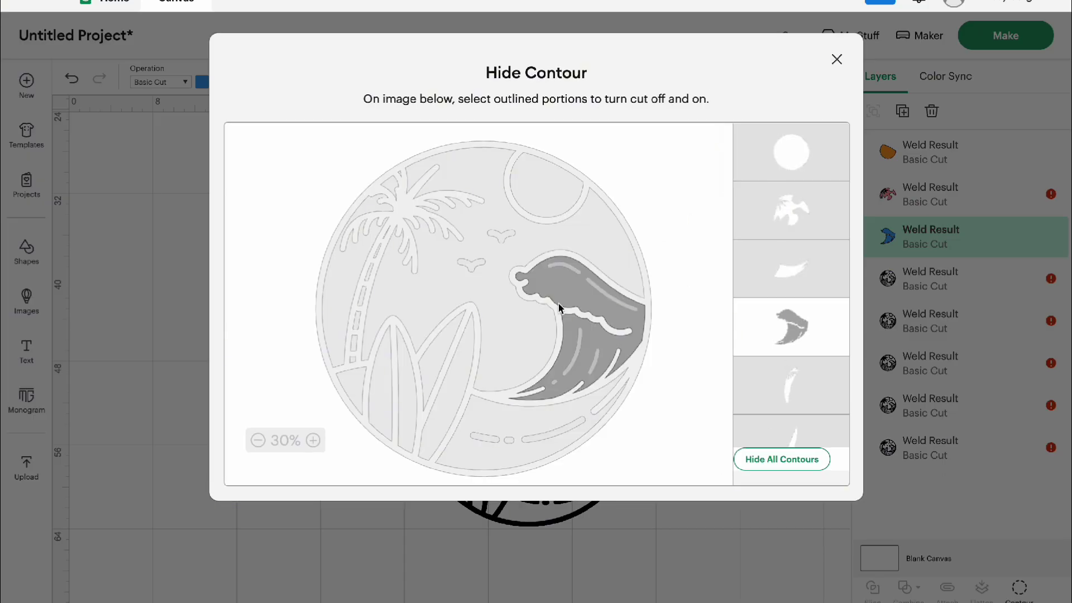
left_click(567, 267)
left_click(836, 61)
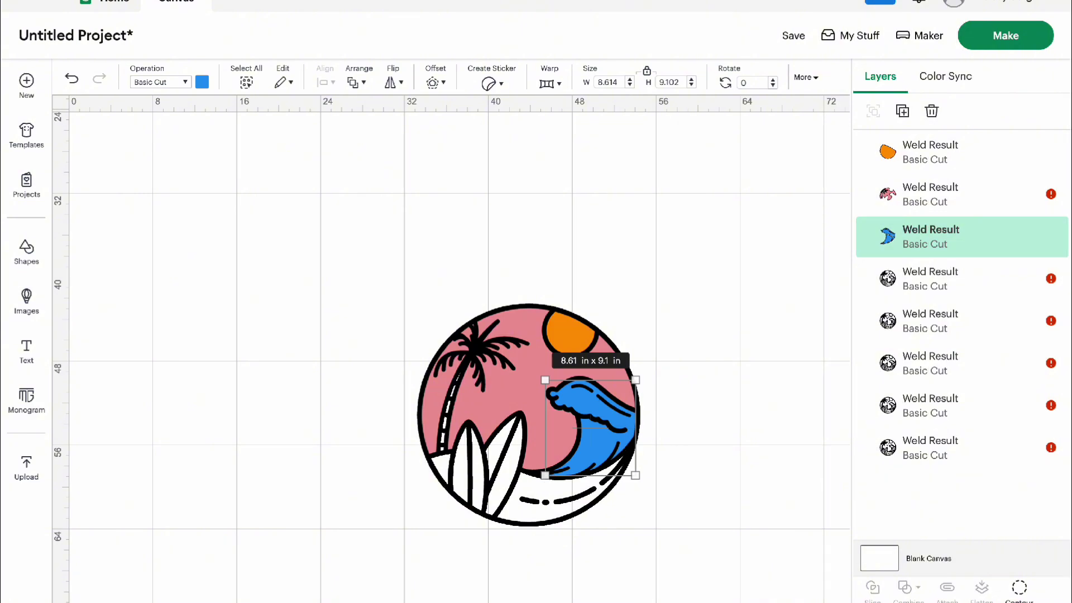
left_click(1018, 588)
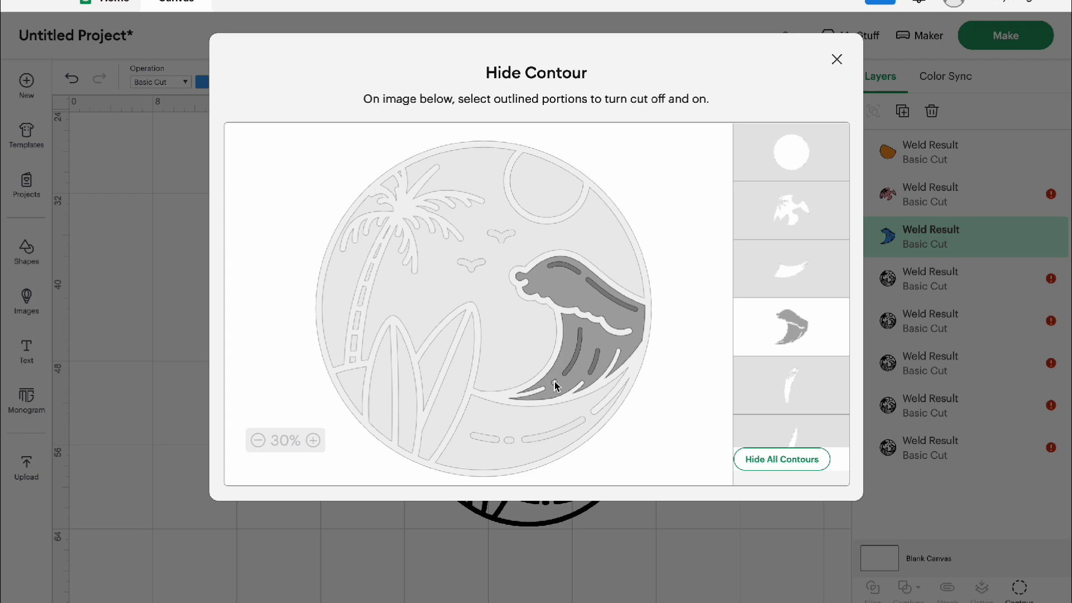
left_click(836, 59)
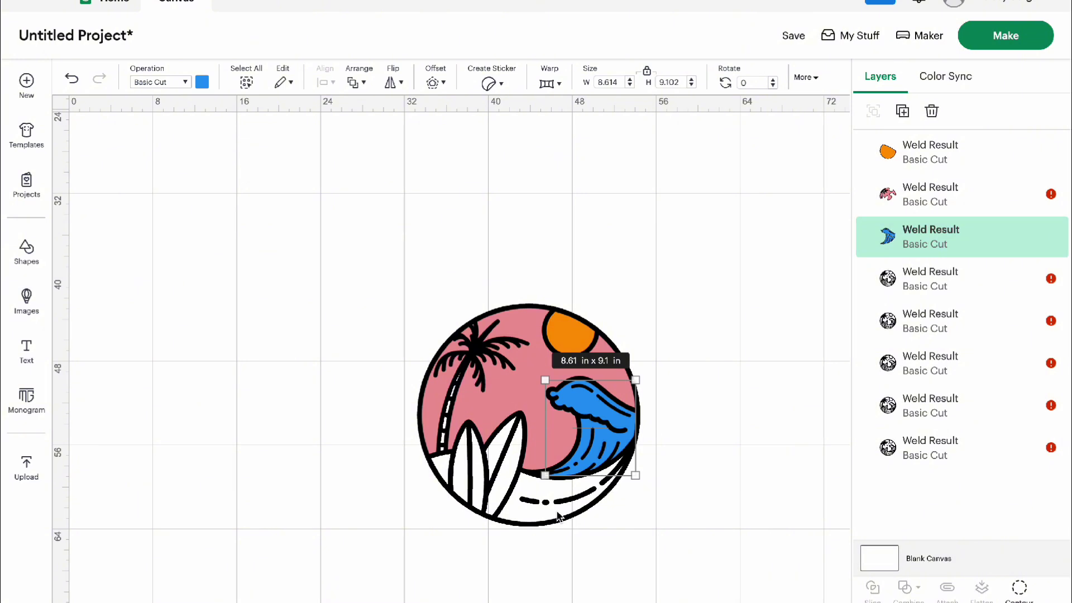
- Color the circle copy directly below the wave layer brown and hide all its contours except the palm trunk segments
left_click(919, 280)
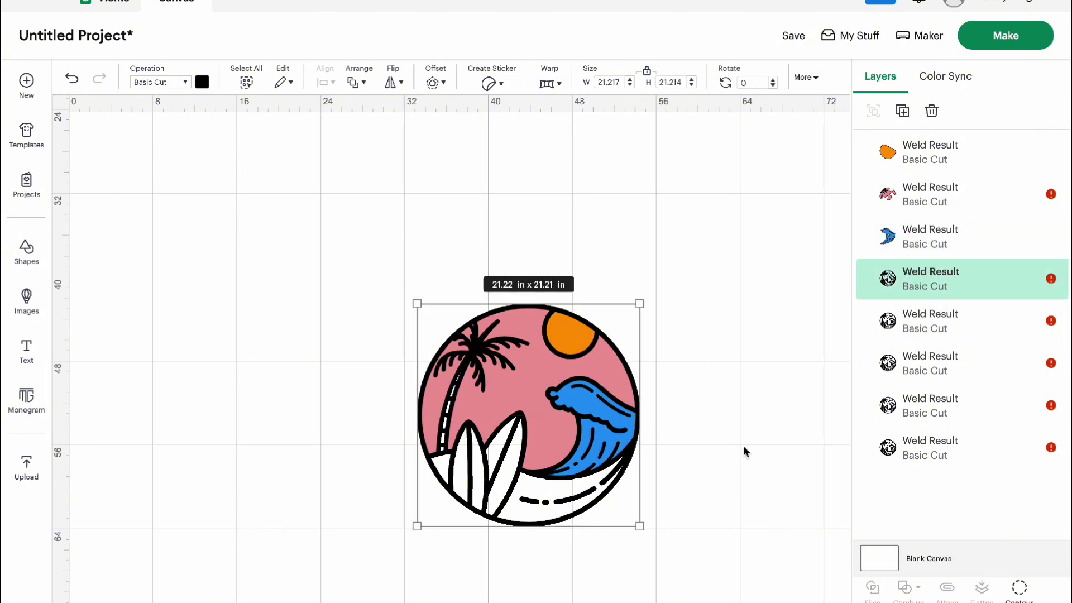
left_click(202, 82)
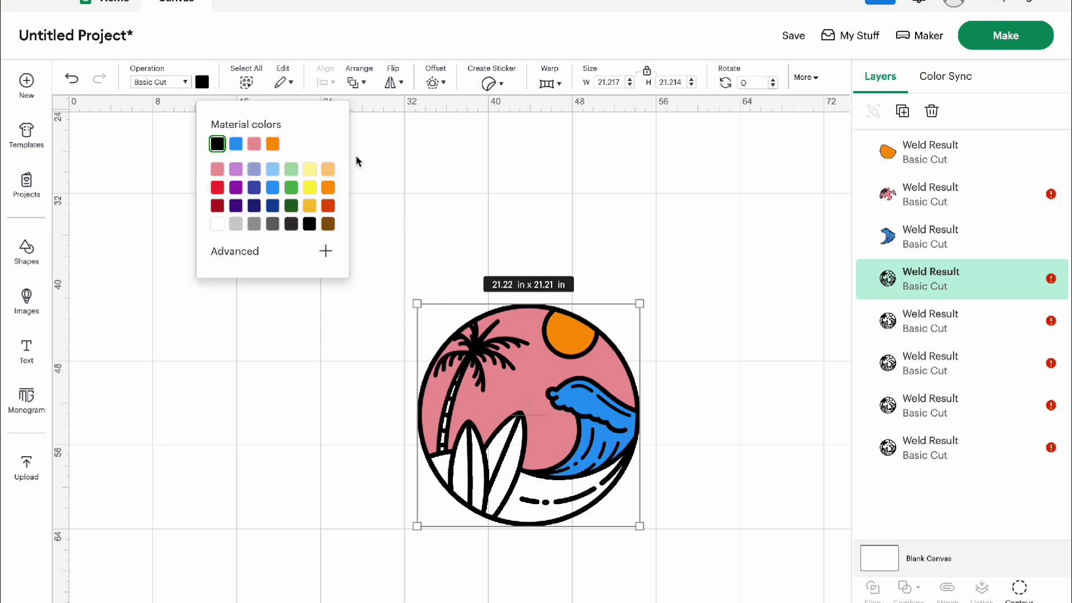
left_click(329, 225)
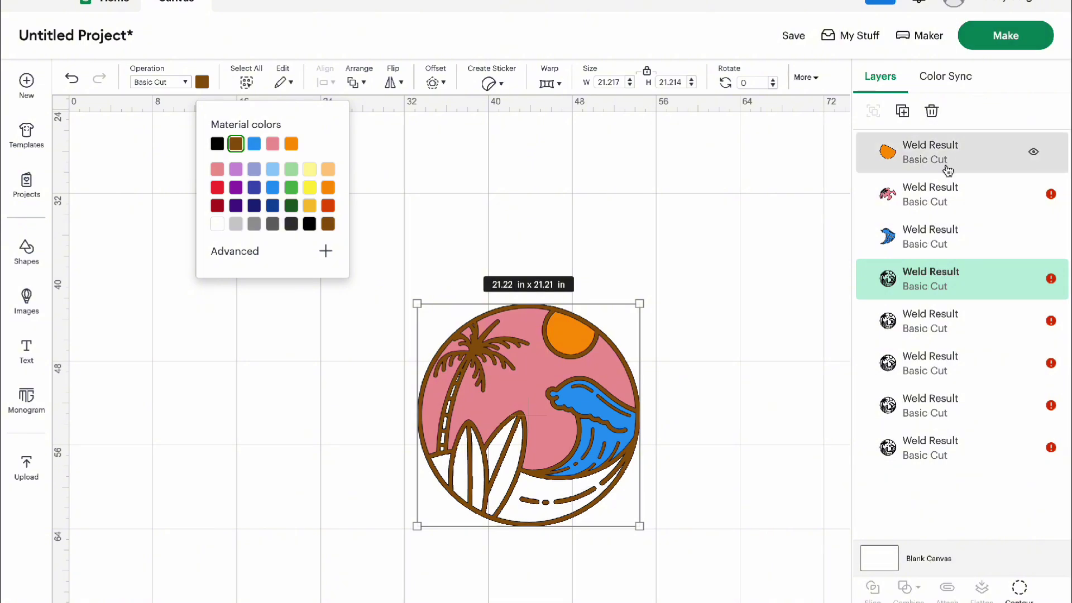
left_click(1019, 587)
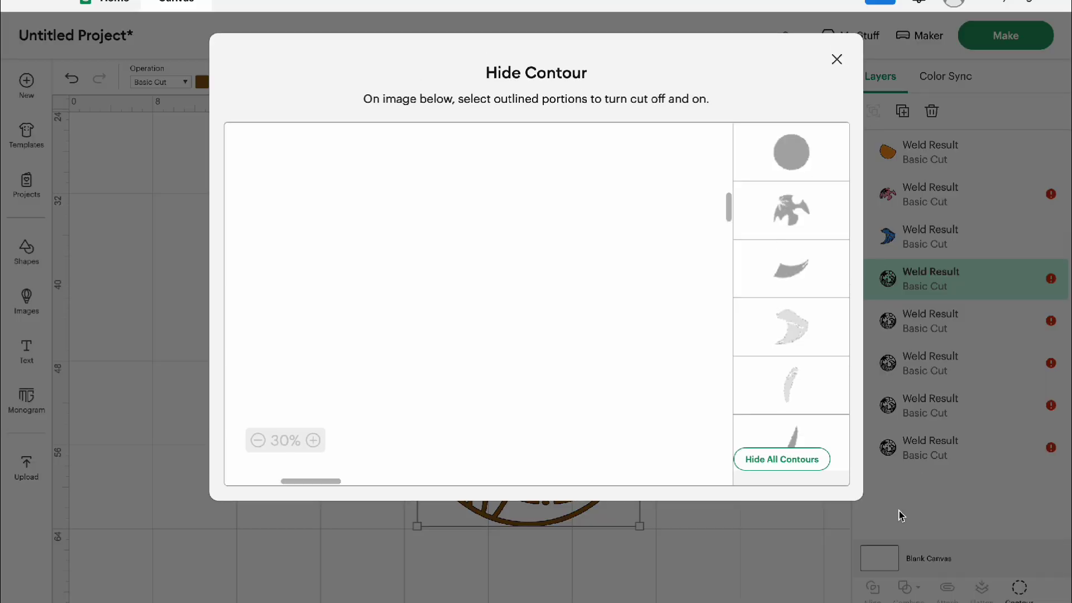
left_click(816, 466)
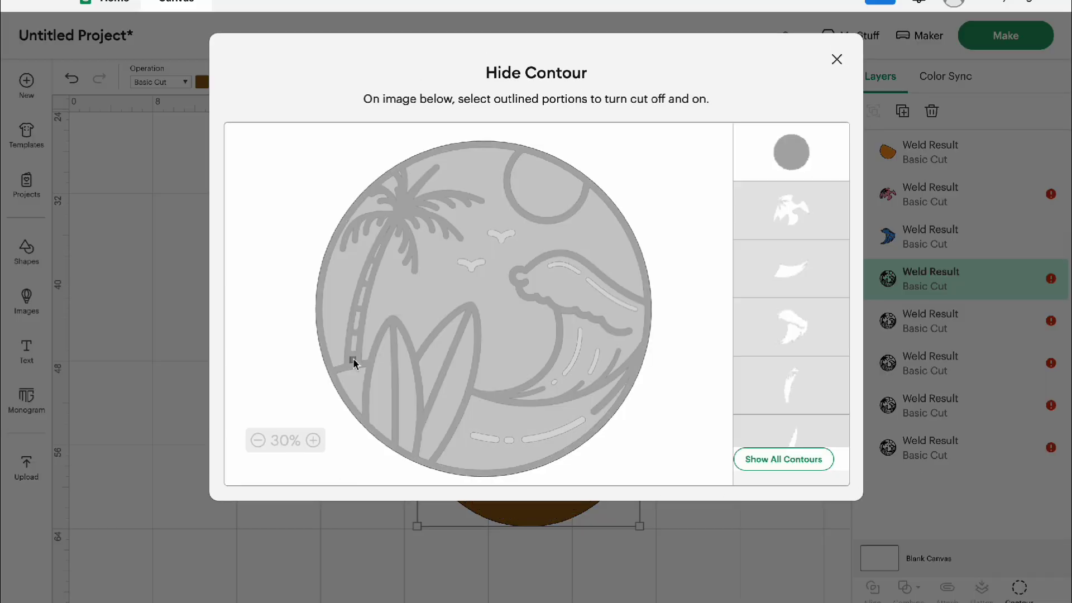
left_click(353, 360)
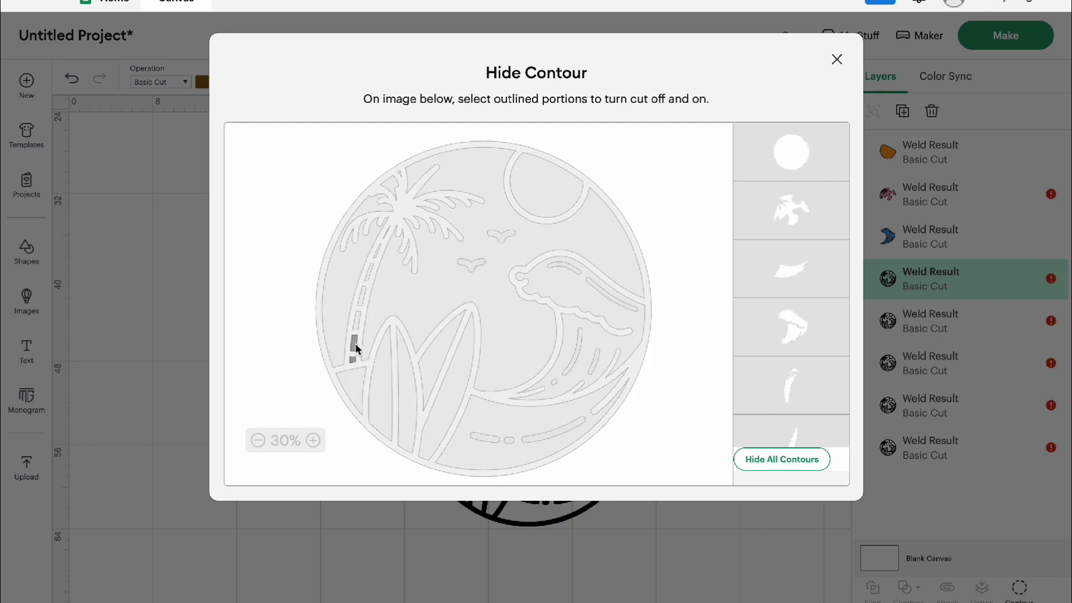
left_click(837, 59)
- Color the circle copy below the trunk layer light blue and keep only the contours of the water area beneath the wave
left_click(580, 539)
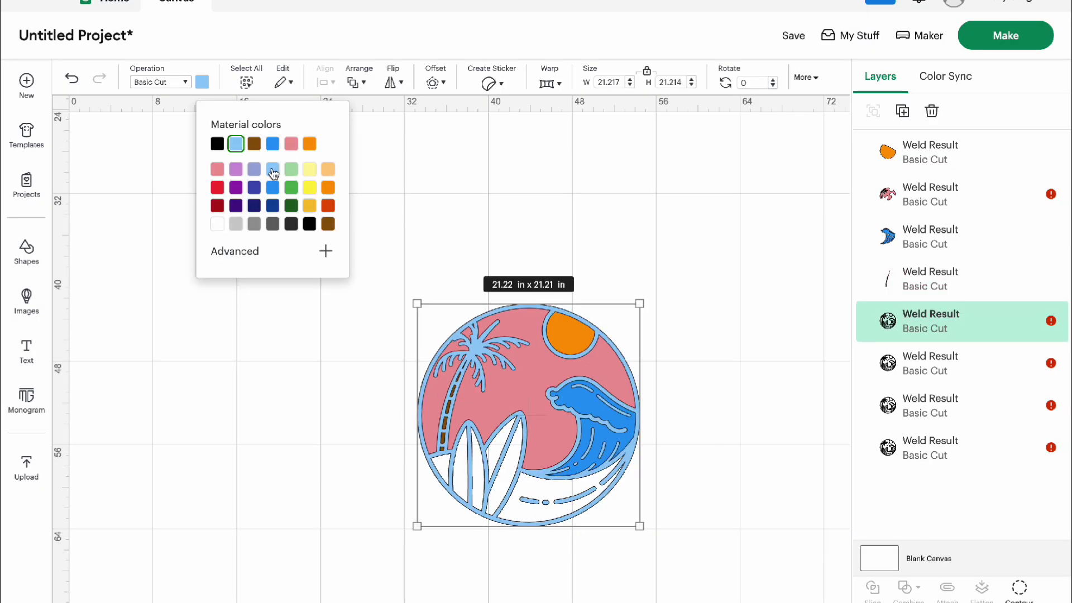
left_click(1023, 591)
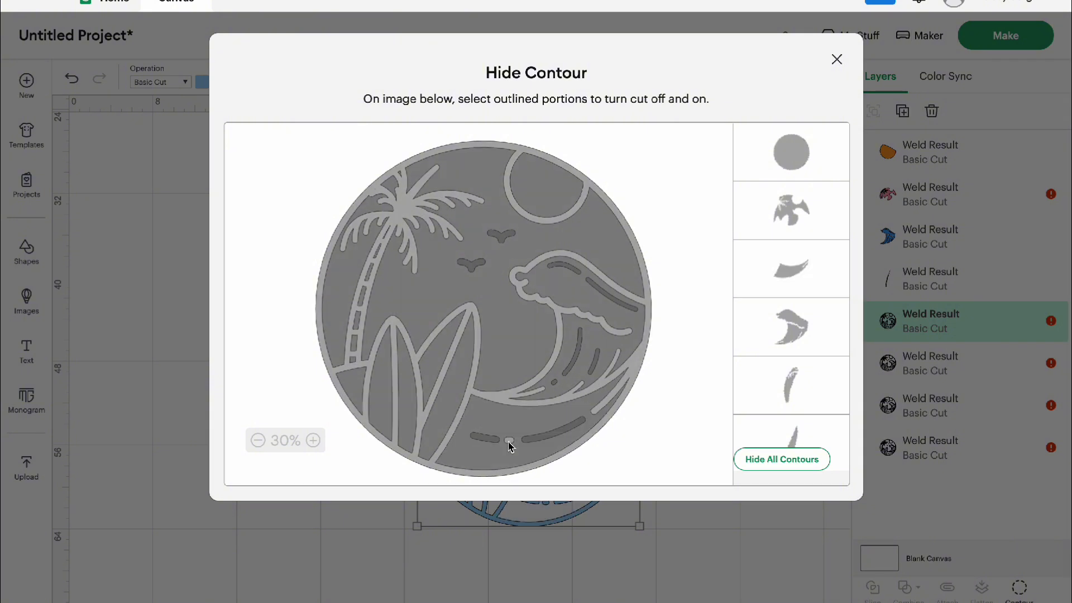
left_click(510, 441)
left_click(513, 423)
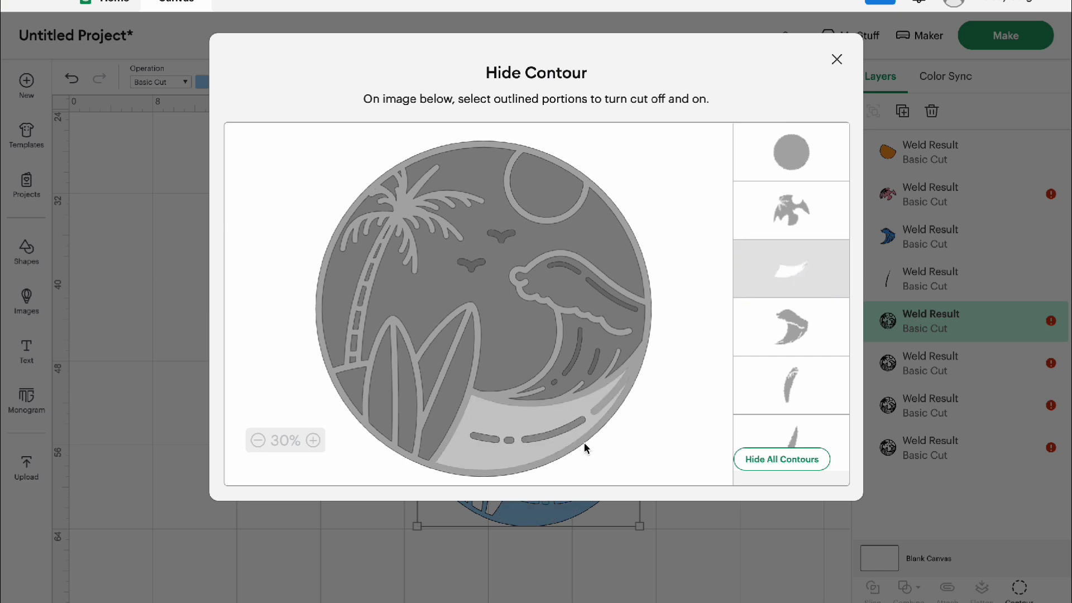
left_click(536, 442)
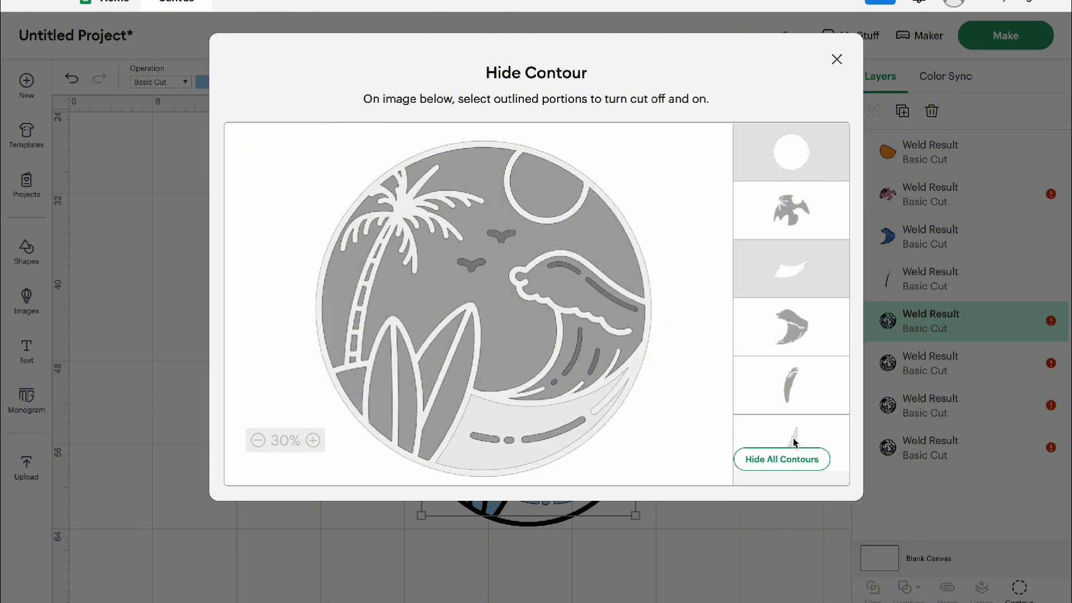
left_click(784, 464)
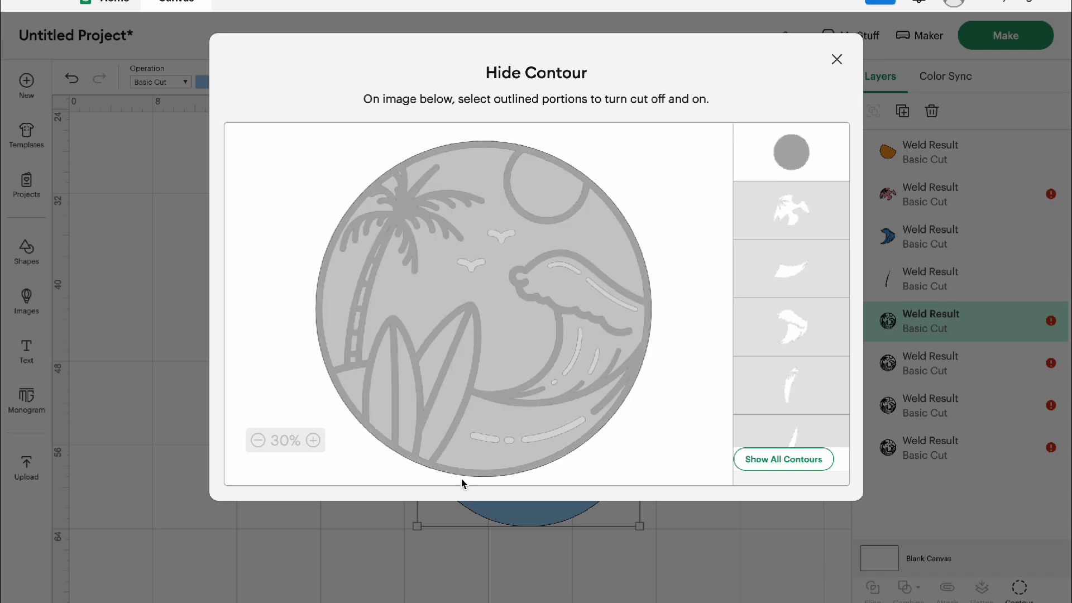
left_click(485, 466)
key("Escape")
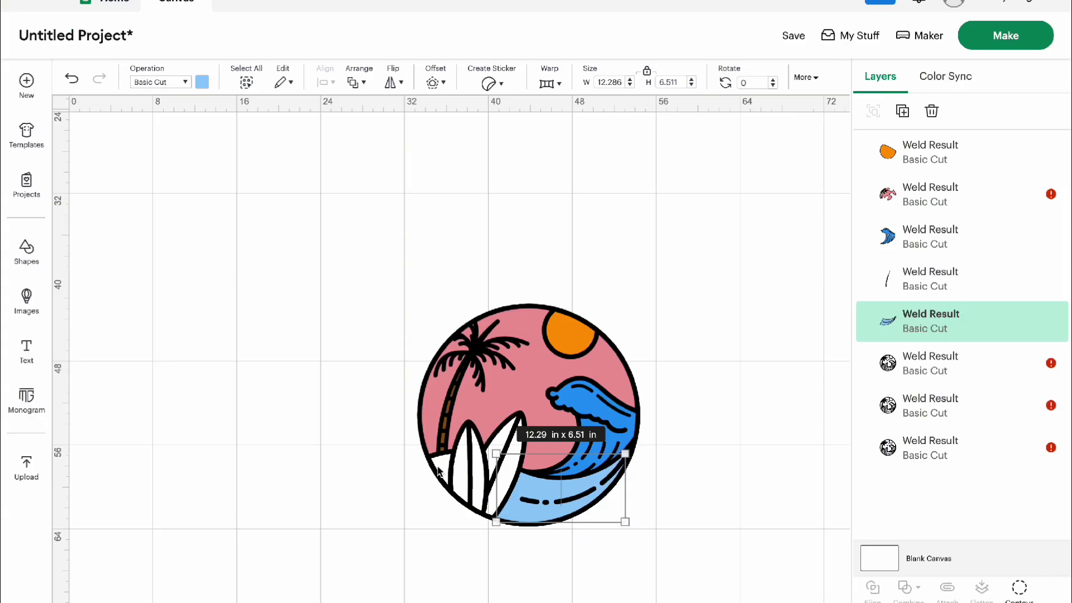
- Duplicate the bottommost black circle layer and align the duplicate exactly over the design
left_click(939, 363)
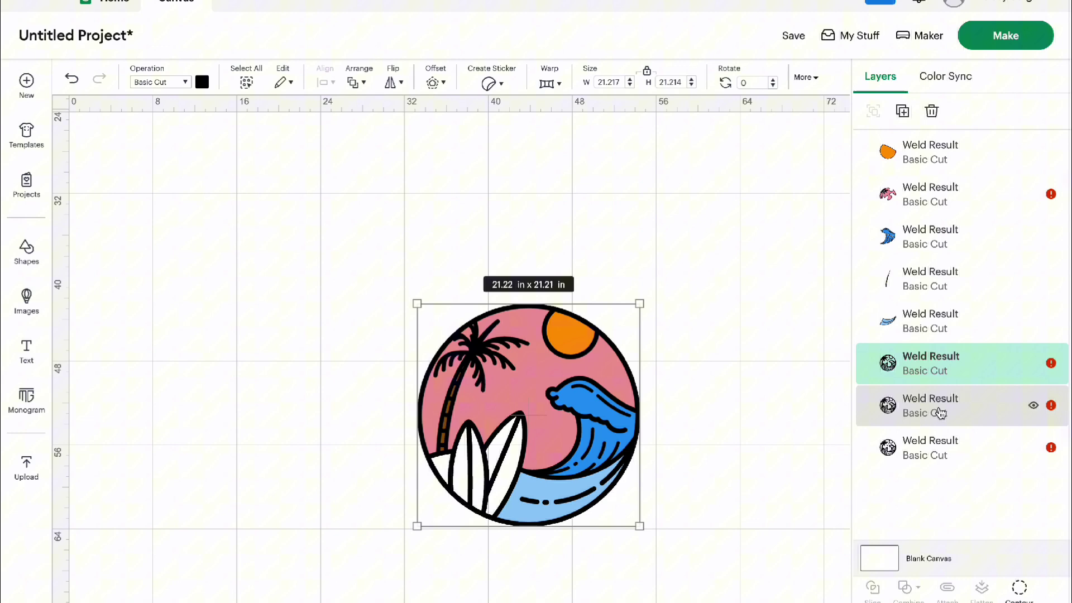
left_click(941, 445)
right_click(941, 445)
left_click(845, 232)
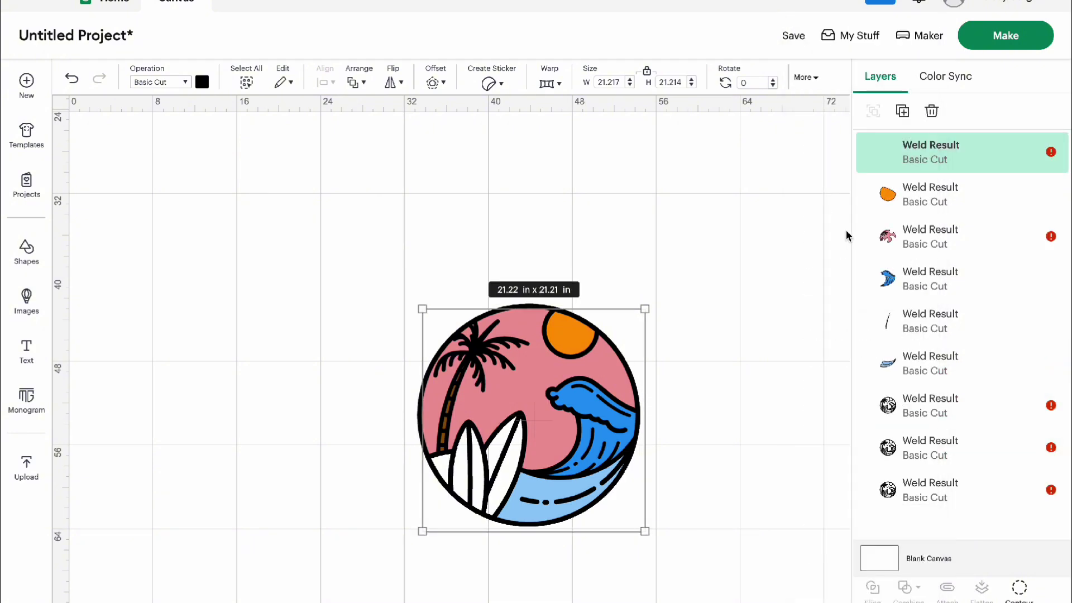
left_click_drag(584, 469, 578, 463)
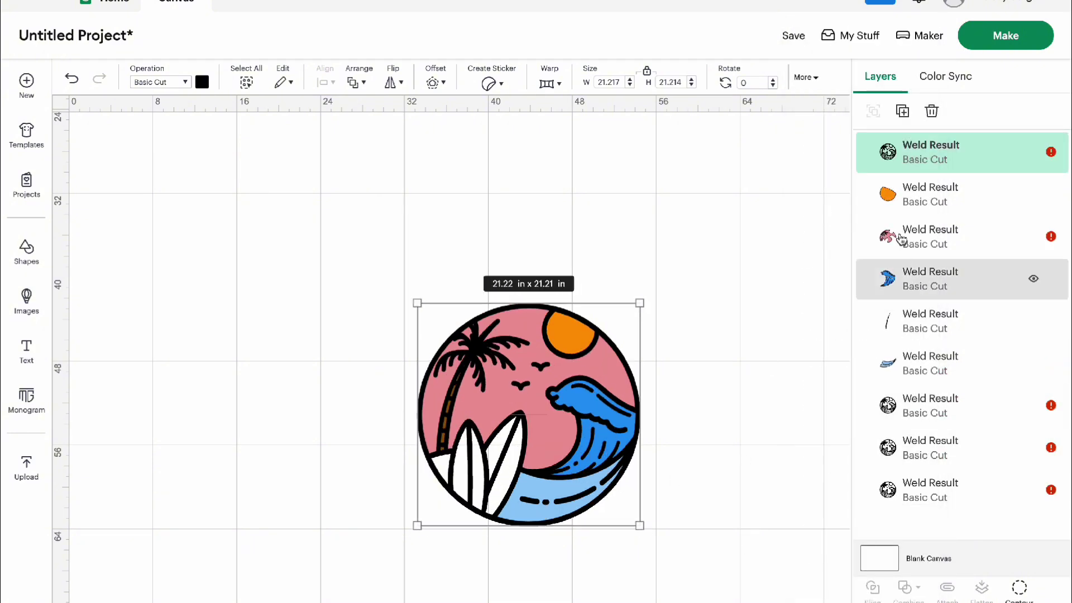
- Place the duplicated circle directly below the light blue water layer and color it red
left_click_drag(914, 162, 907, 386)
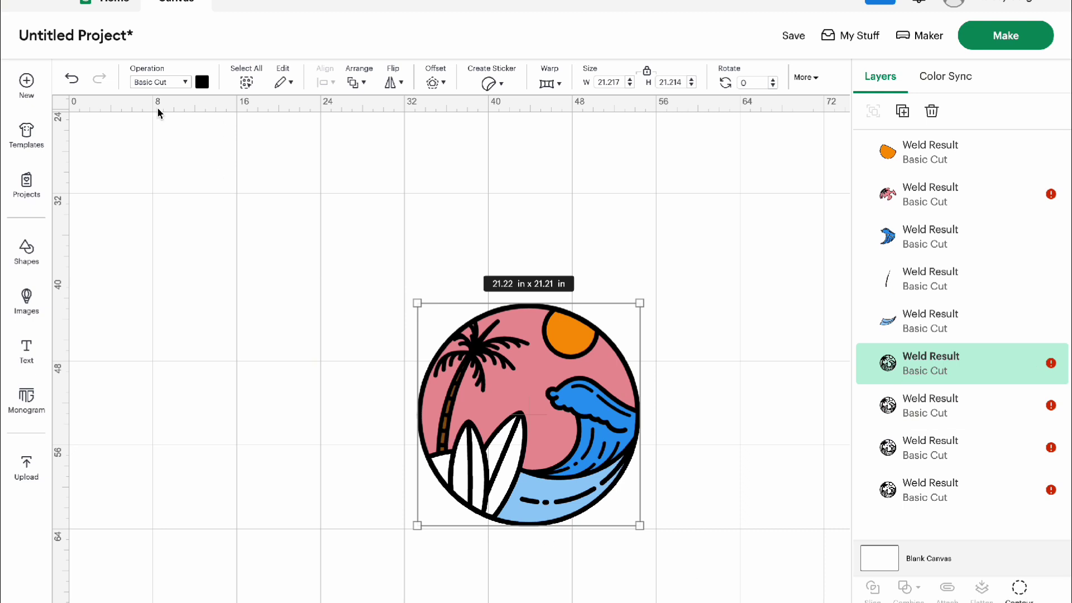
left_click(202, 82)
left_click(218, 187)
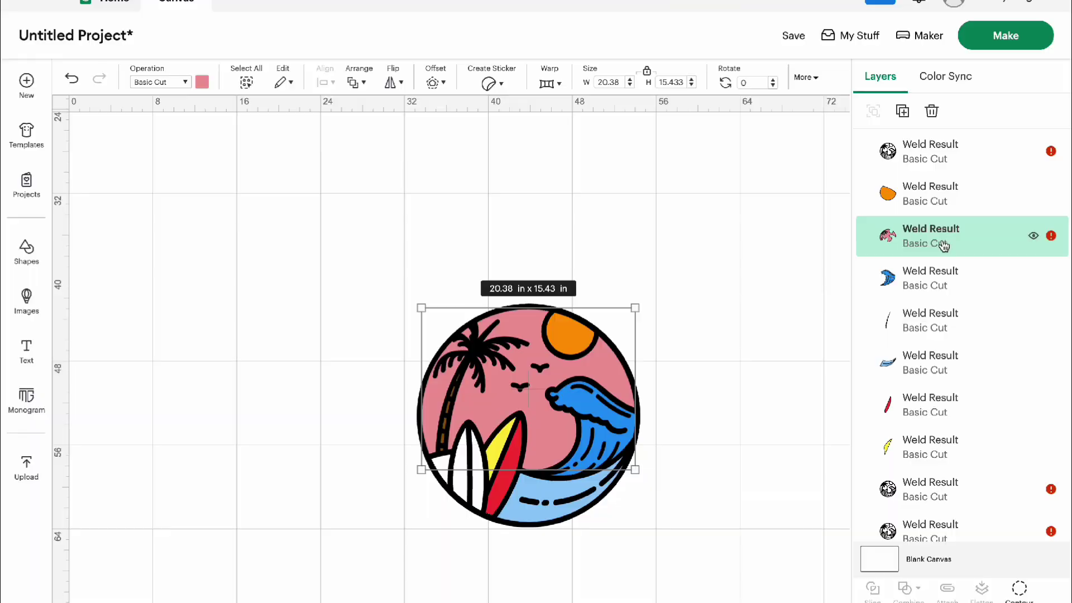
- Turn on the bird contours in the pink sky layer so both birds are cut out of it
left_click(1020, 588)
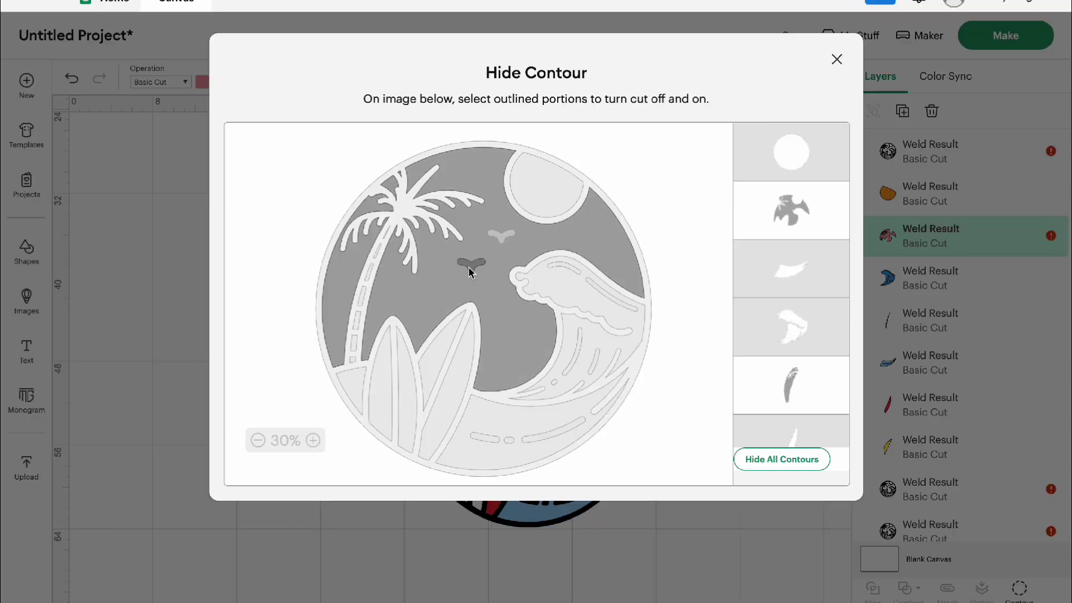
left_click(470, 271)
left_click(836, 60)
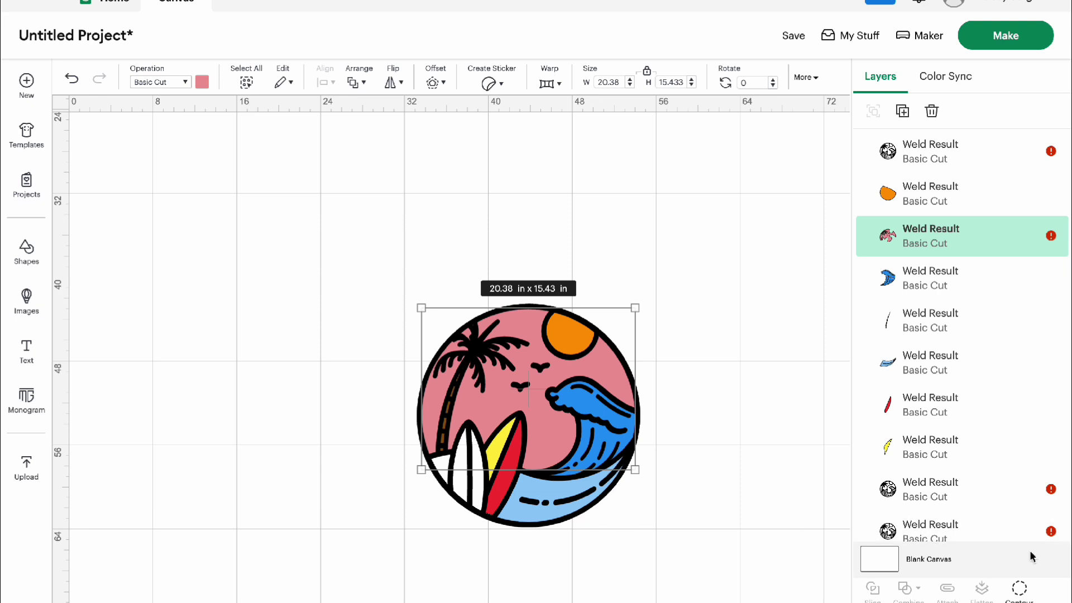
- Move the black circle copy at the top of the layer stack to the very bottom, beneath all other layers
left_click(950, 492)
scroll(957, 519, "down", 1)
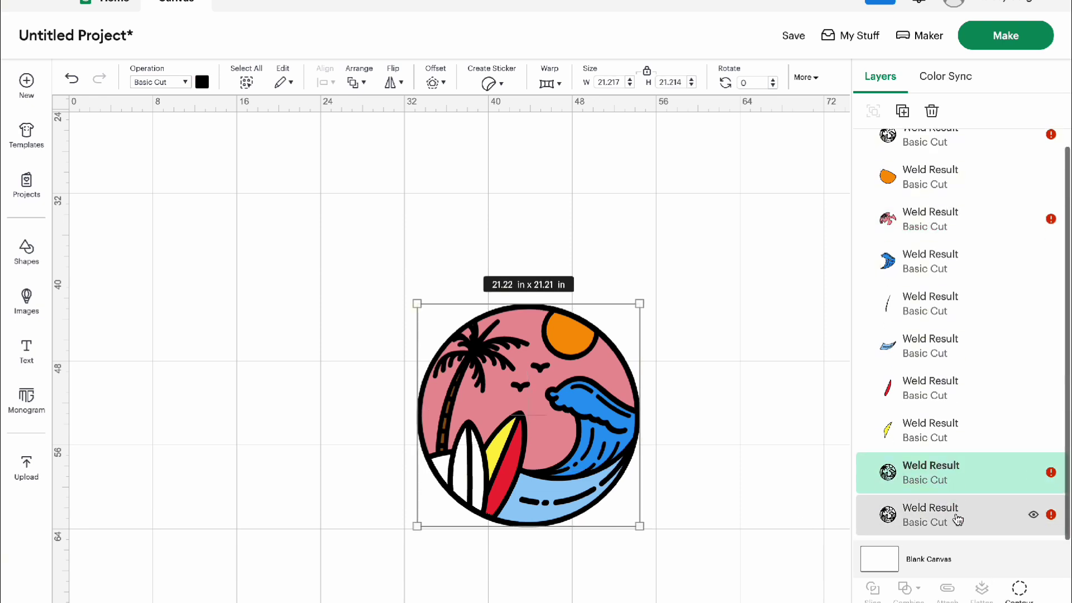
left_click(959, 519)
left_click(933, 478)
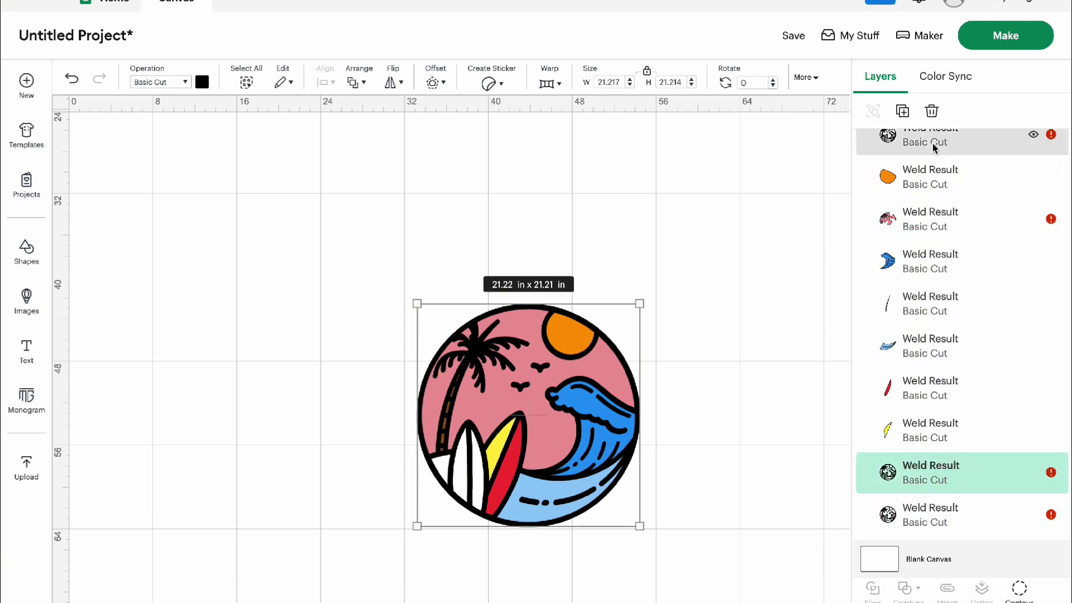
left_click_drag(934, 146, 922, 521)
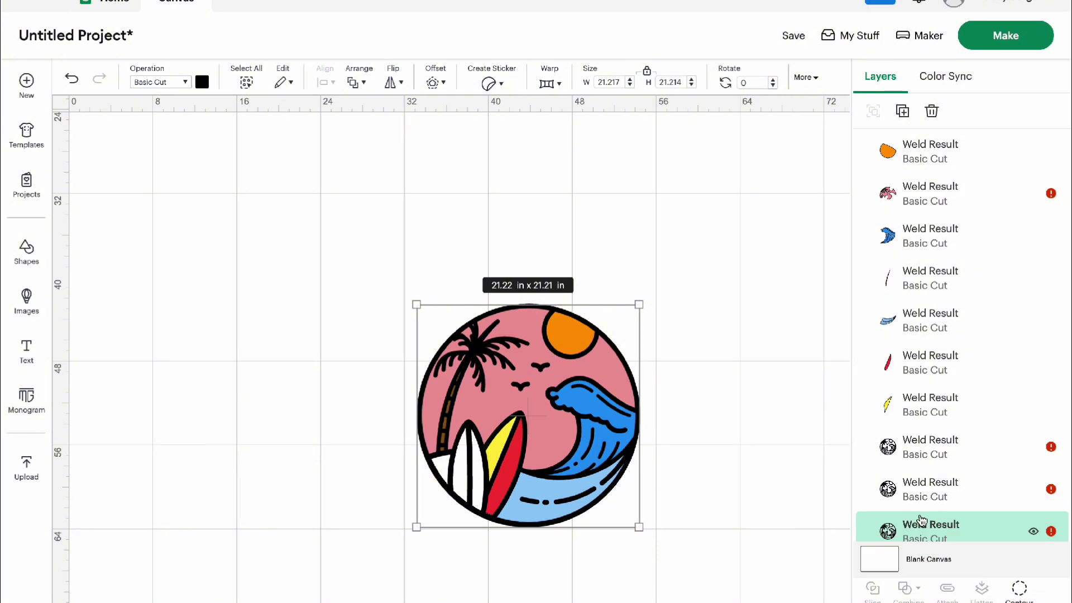
- Duplicate the bottommost black circle layer and place the copy directly below the yellow surfboard layer, aligned with the design
right_click(921, 520)
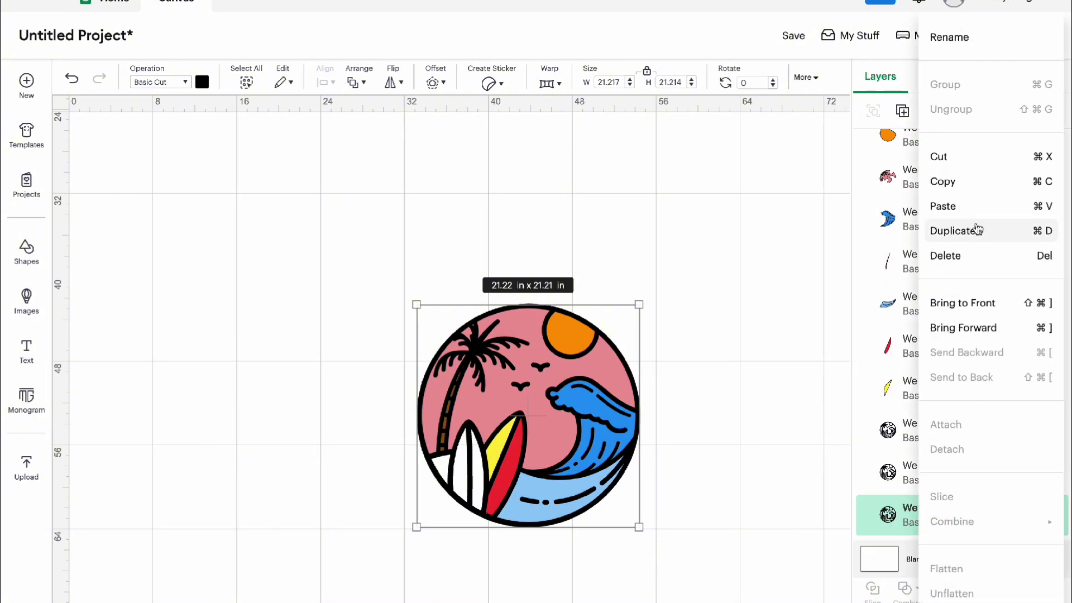
left_click(976, 229)
left_click_drag(876, 163, 921, 385)
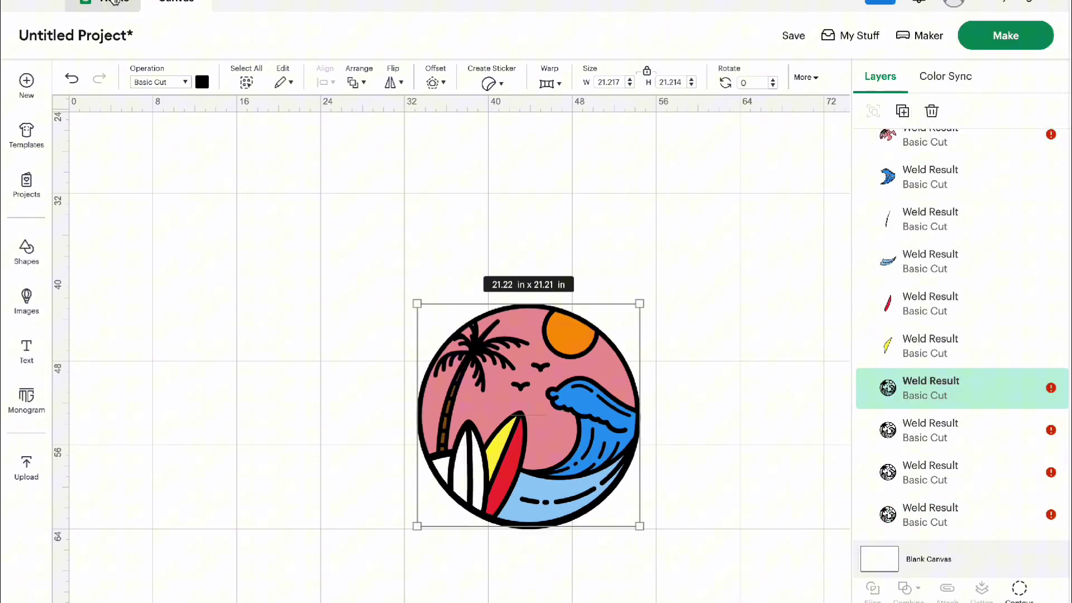
- Isolate the front surfboard's halves in two circle copies, coloring the right half dark orange and the left half gold
left_click(202, 83)
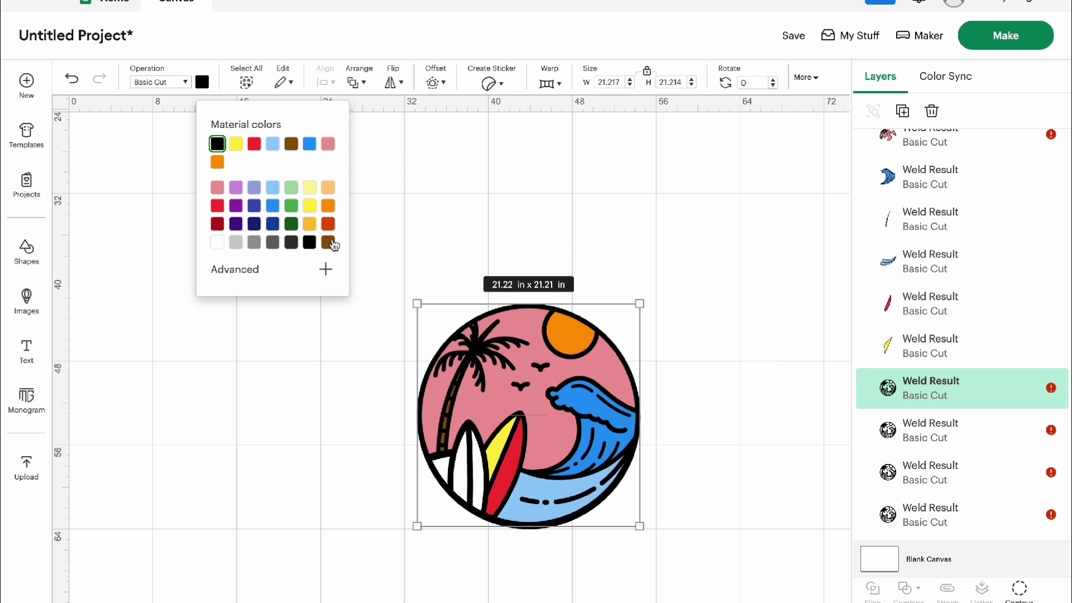
left_click(328, 225)
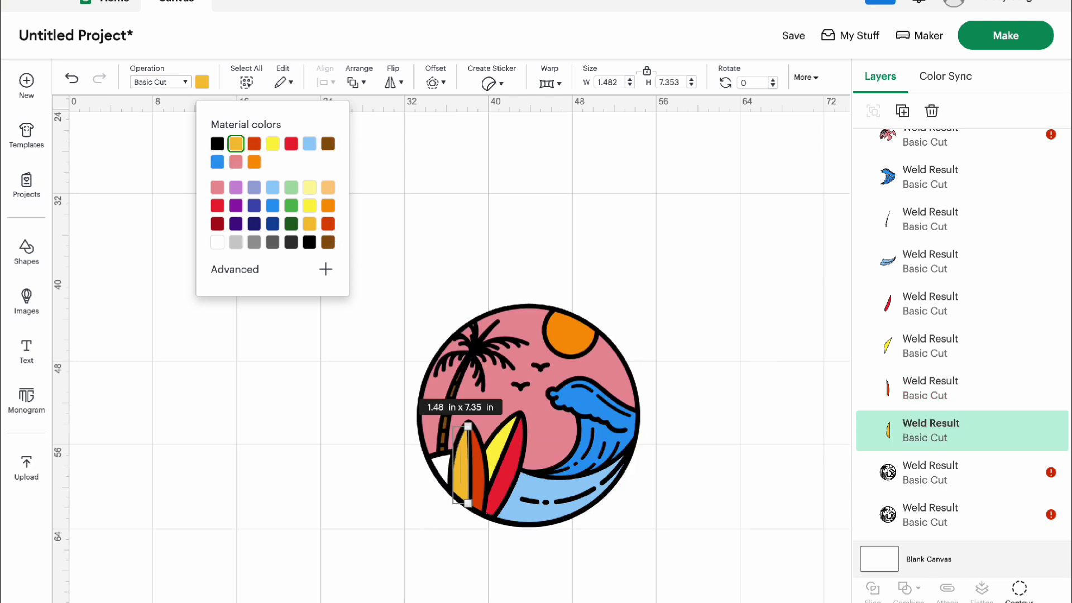
left_click(433, 596)
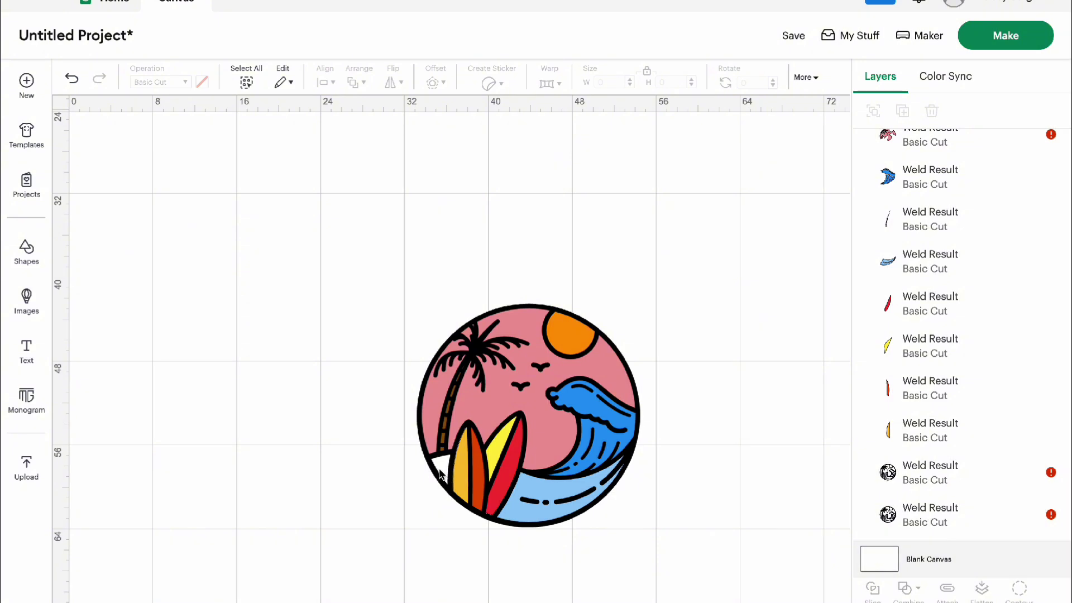
- Isolate the sand triangle in the upper of the two remaining black circles with Contour and color it light orange
left_click(972, 464)
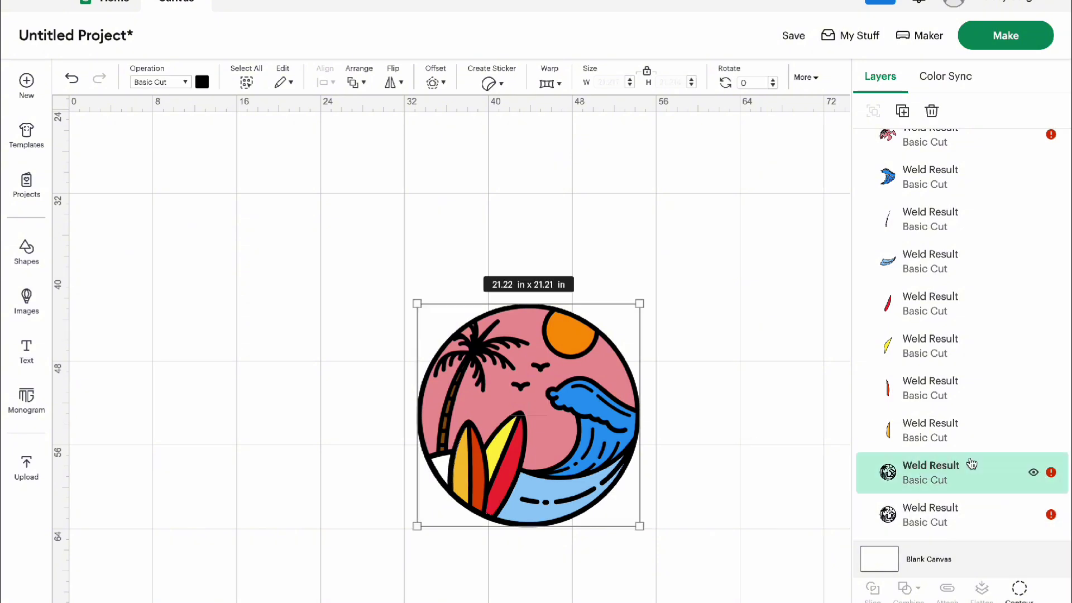
left_click(1019, 589)
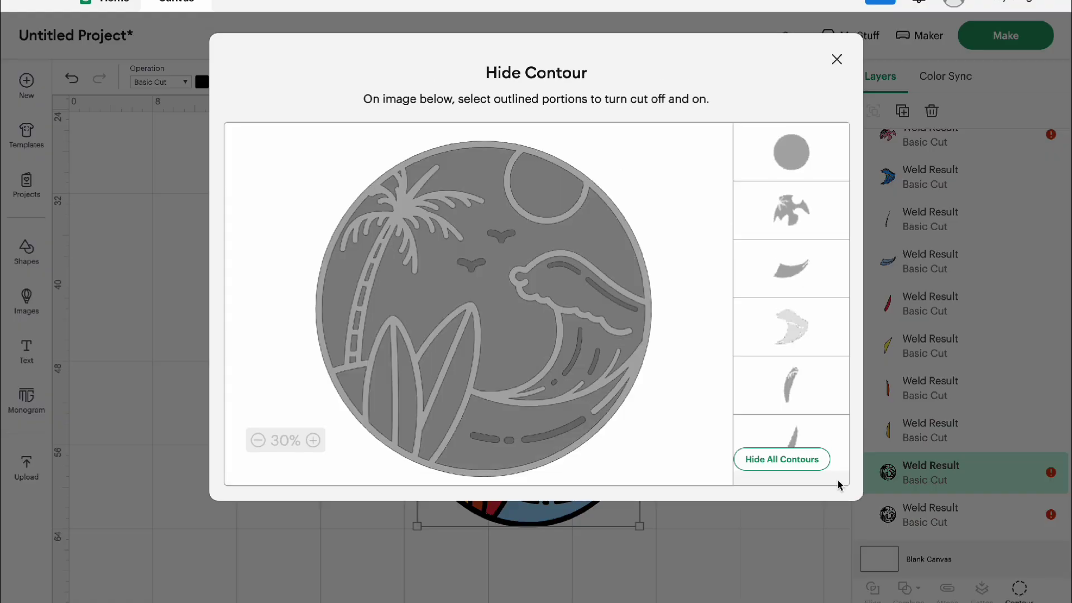
left_click(785, 459)
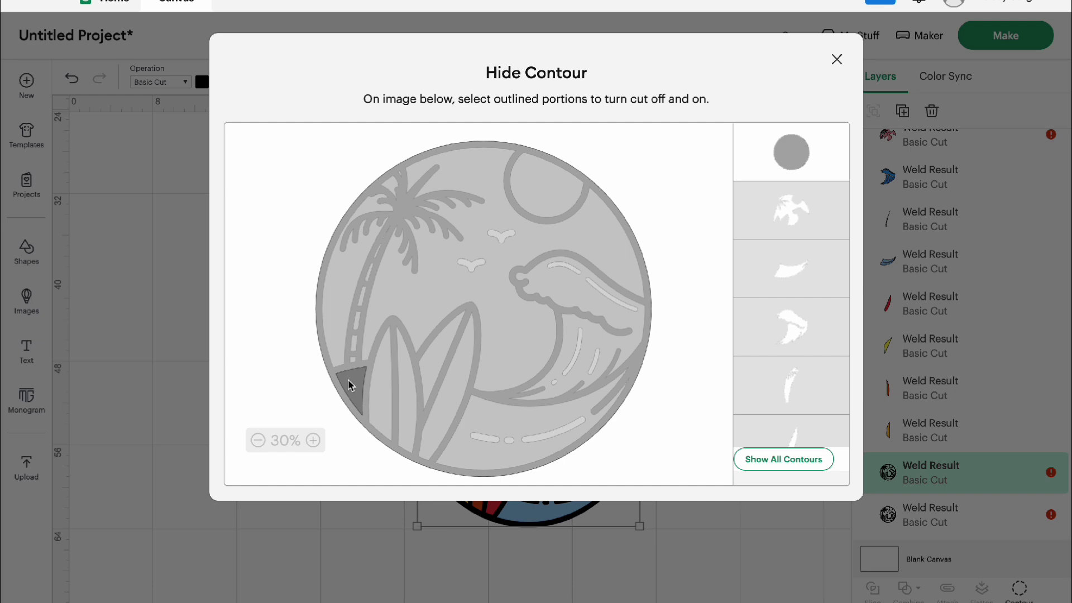
left_click(348, 380)
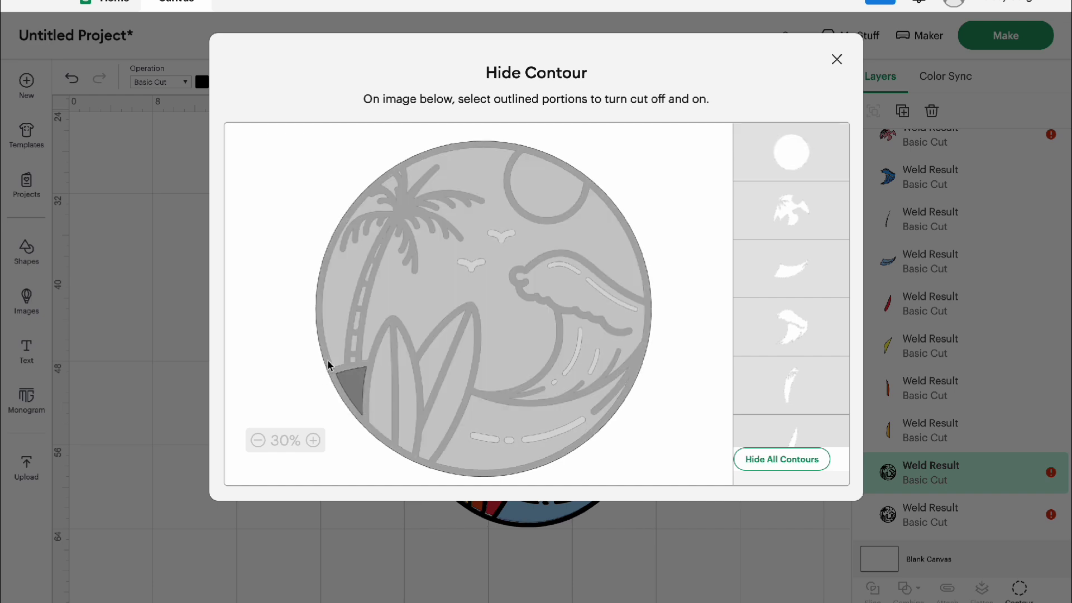
left_click(837, 59)
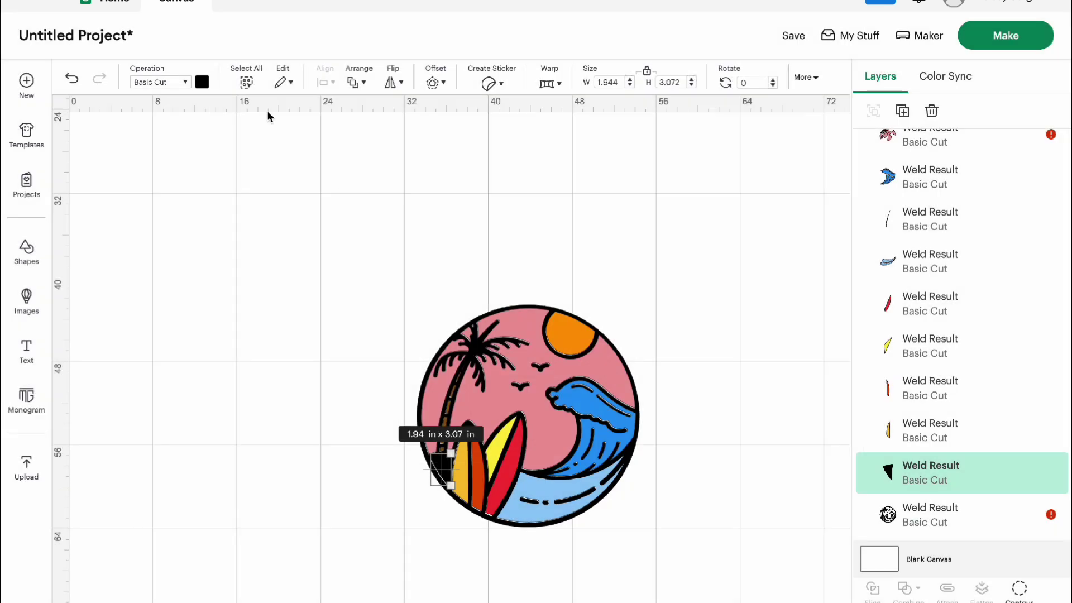
left_click(203, 82)
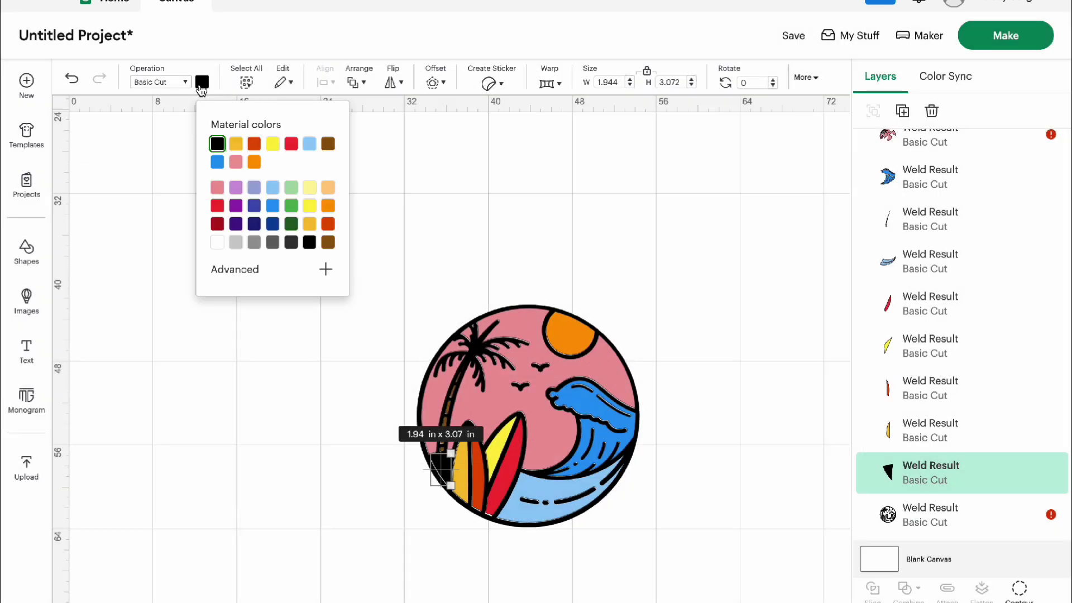
left_click(328, 190)
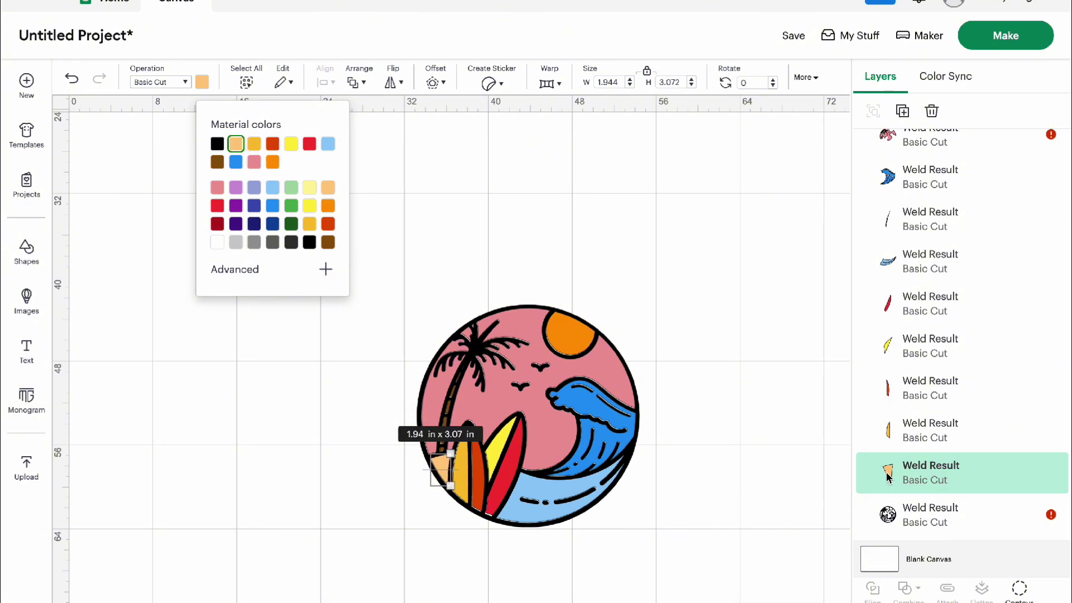
- Hide every inner contour of the bottommost black circle, keeping only its solid outer shape
left_click(1034, 512)
left_click(1025, 599)
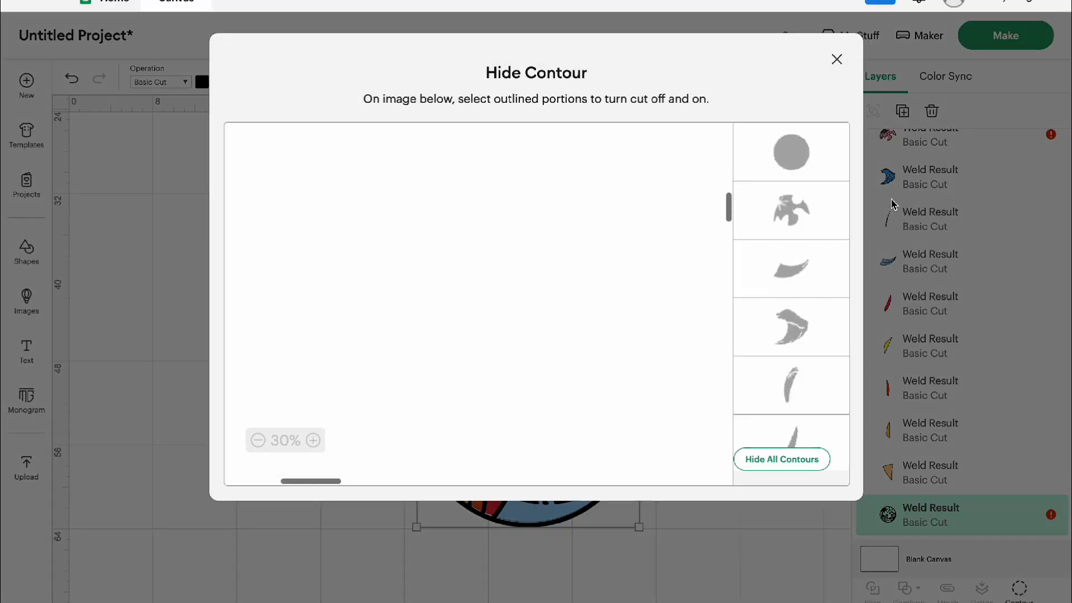
left_click(839, 62)
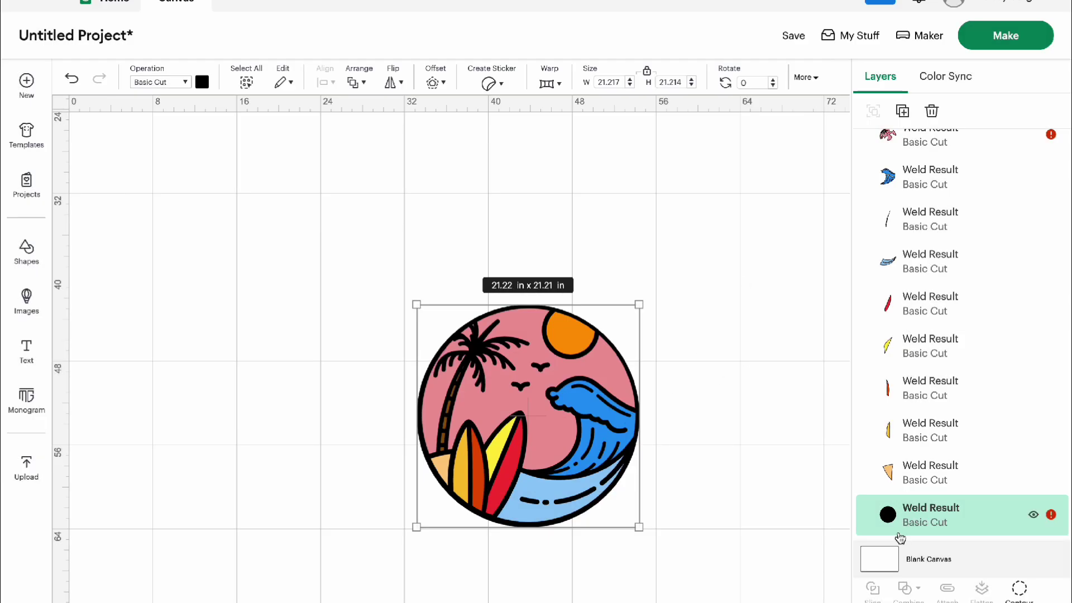
- Move the solid black circle out from behind the colored layers and undo the move
key("ctrl+z")
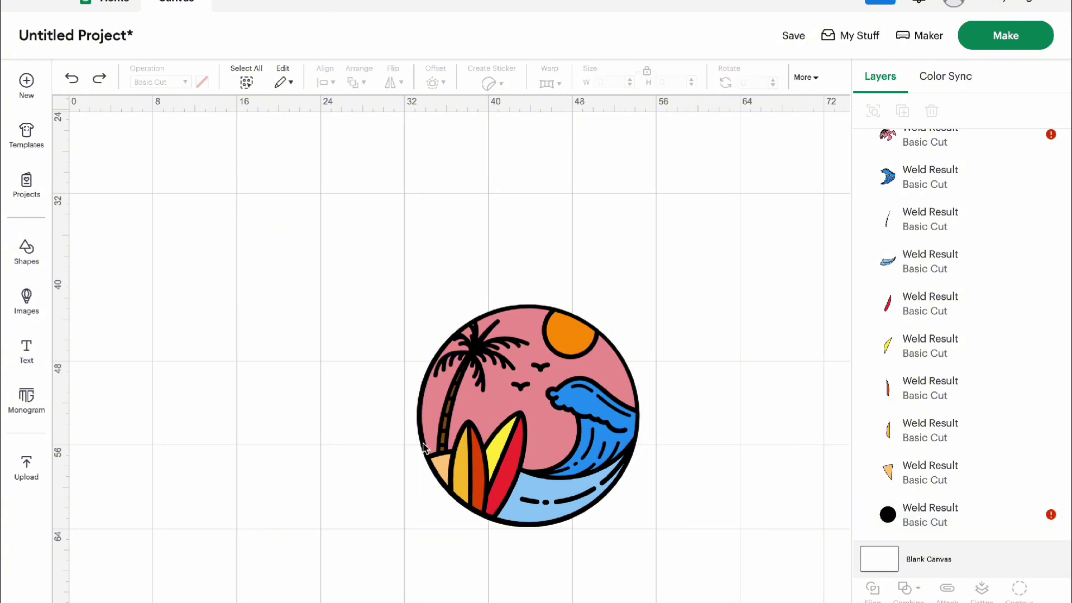
left_click_drag(423, 447, 119, 430)
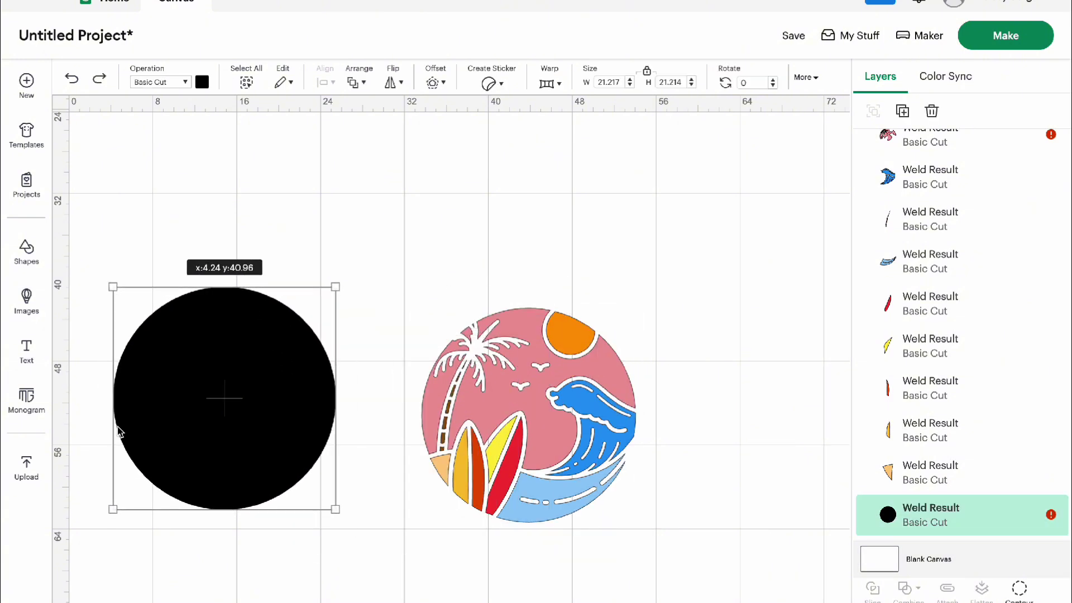
key("ctrl+z")
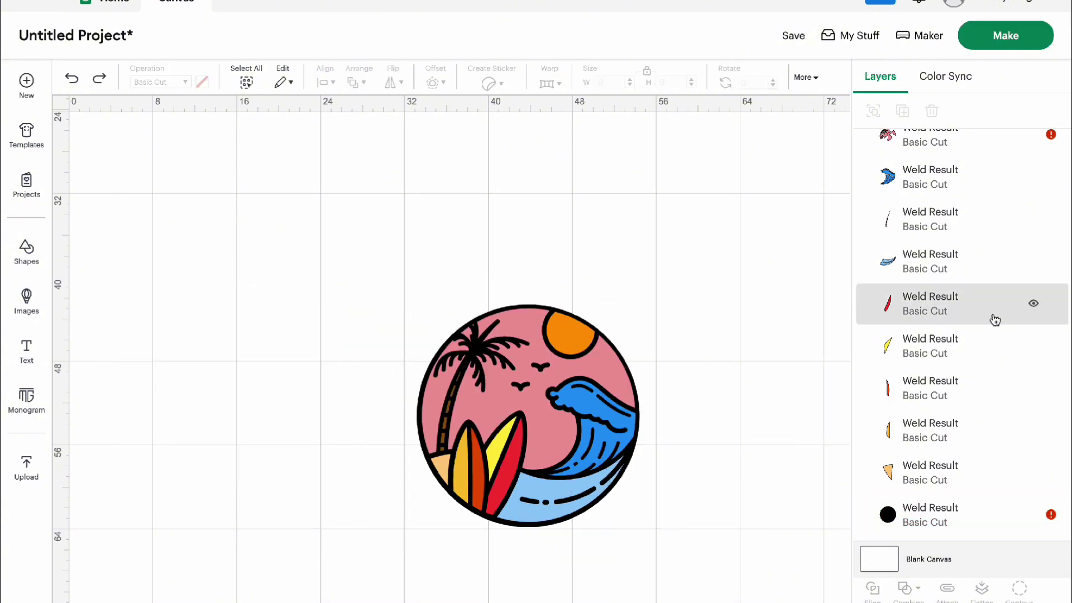
- Select all layers of the design together and resize them to 6 in wide
scroll(996, 319, "up", 1)
left_click(952, 189)
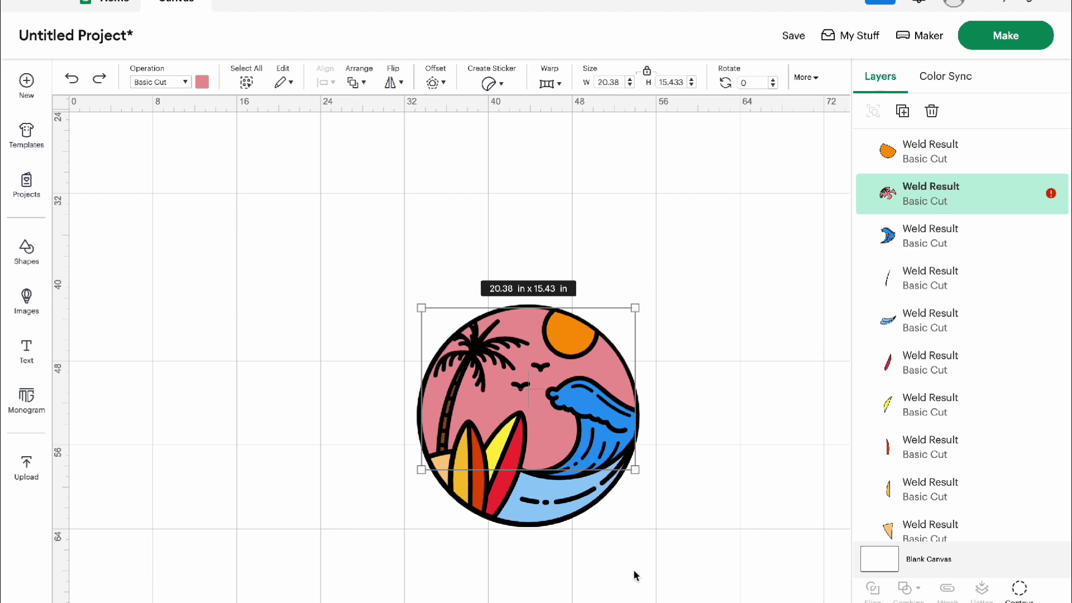
left_click_drag(698, 539, 254, 223)
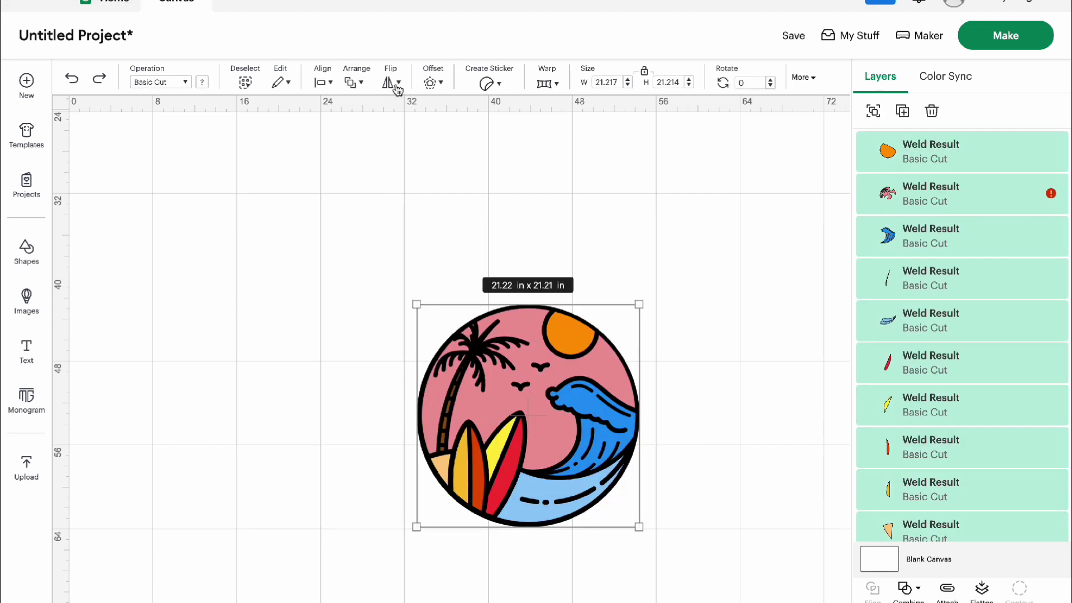
left_click(613, 81)
type("6")
key("Return")
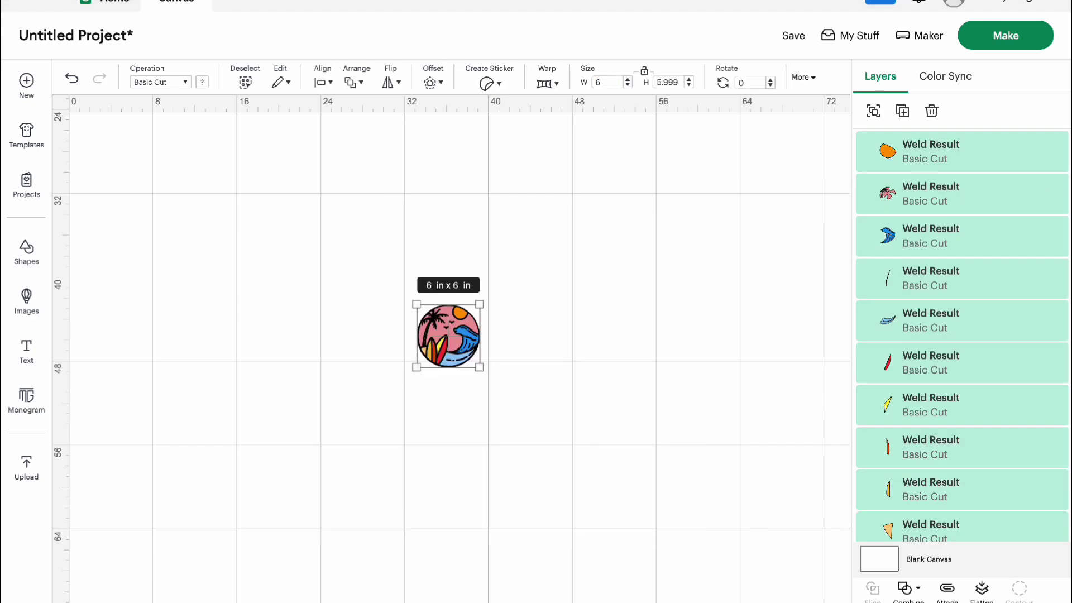
scroll(450, 321, "up", 5)
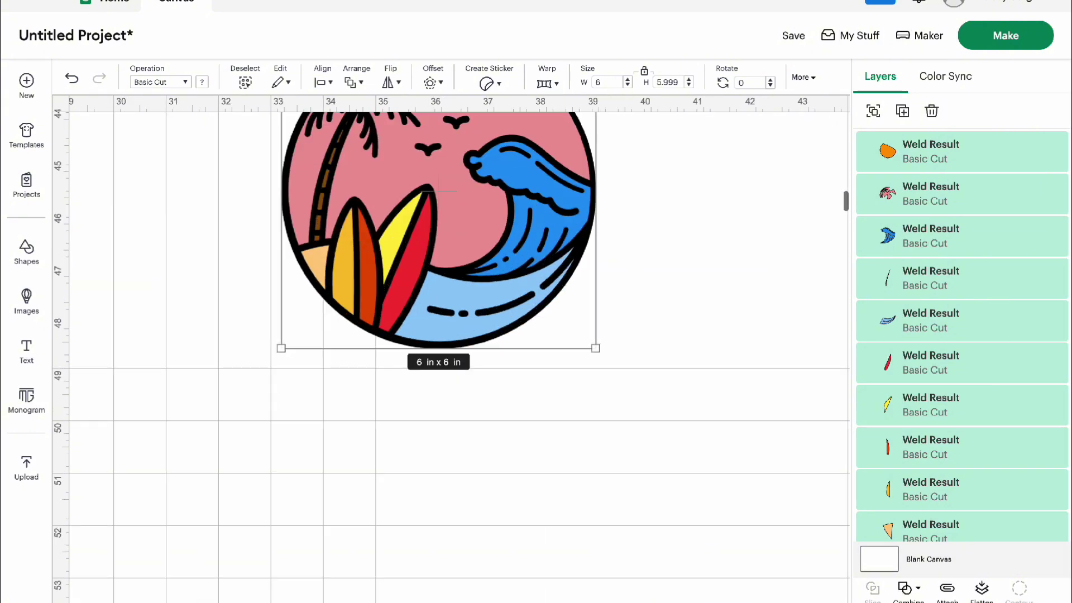
left_click(706, 354)
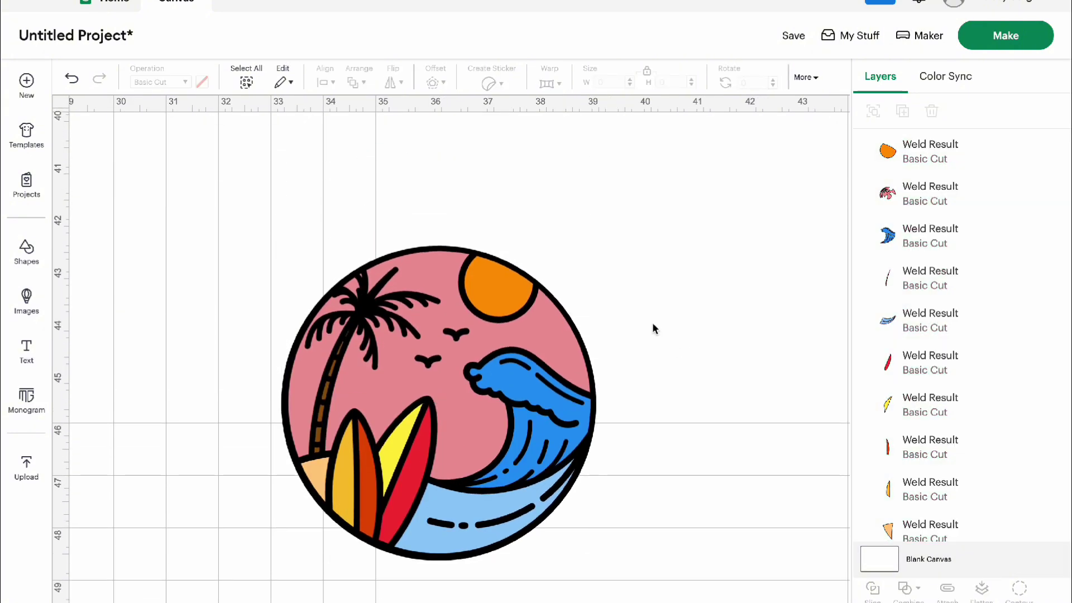
- Pull the pink sky layer and one more layer away from the design, and undo both moves
left_click_drag(483, 445, 773, 420)
left_click_drag(334, 387, 200, 322)
key("ctrl+z")
key("ctrl+z")
- Nudge the colored layers slightly so that they sit inside the solid black base circle
mouse_move(551, 344)
left_mouse_down()
mouse_move(547, 330)
mouse_move(553, 339)
left_mouse_up()
left_click_drag(658, 525, 715, 287)
left_click_drag(463, 384, 460, 385)
left_click(632, 407)
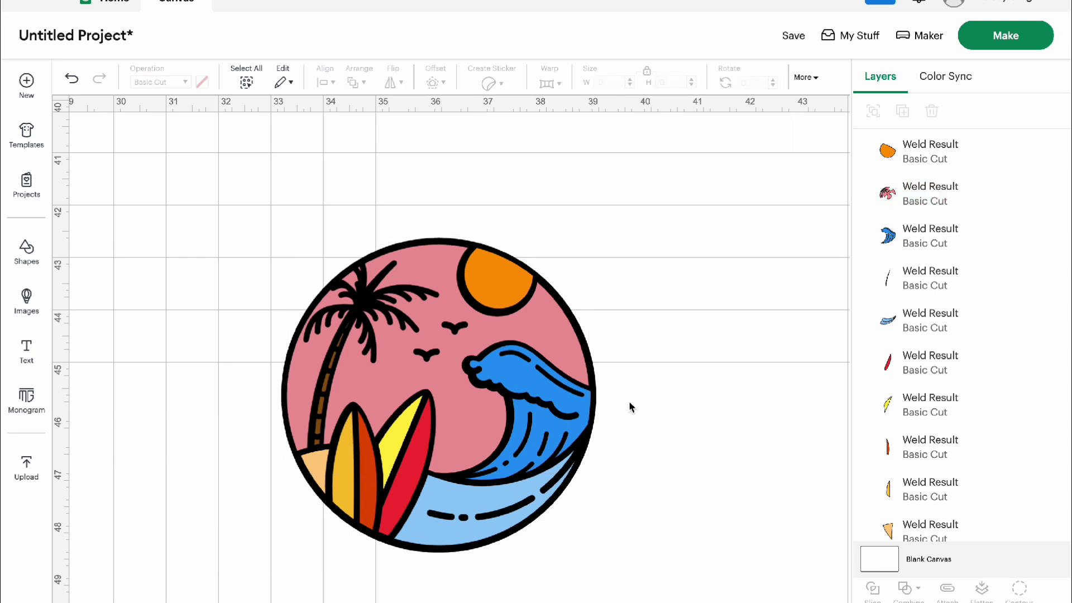
left_click_drag(567, 414, 571, 413)
left_click(711, 431)
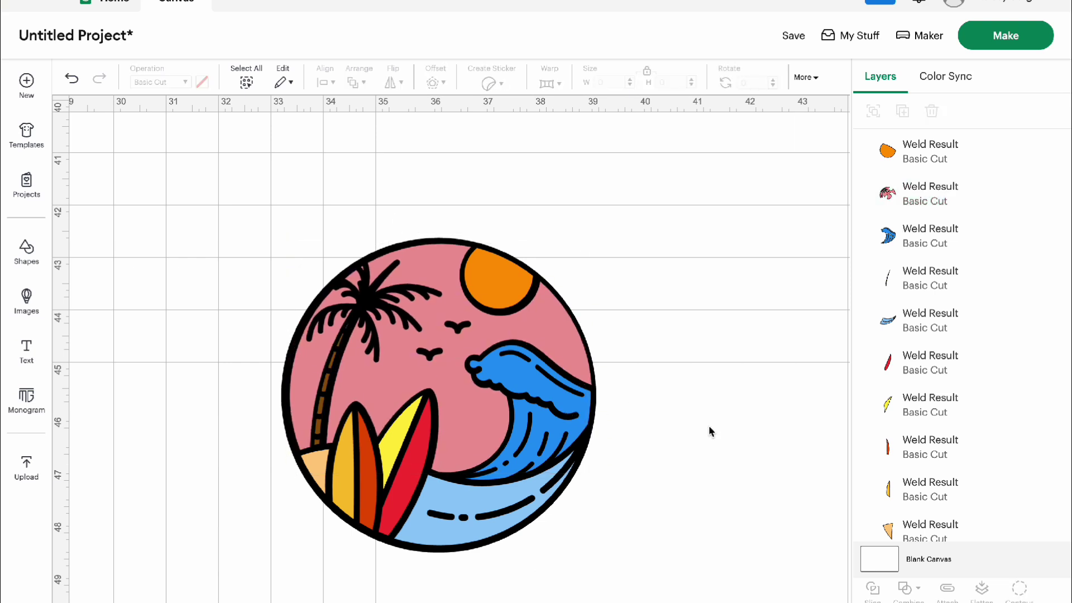
left_click(439, 550)
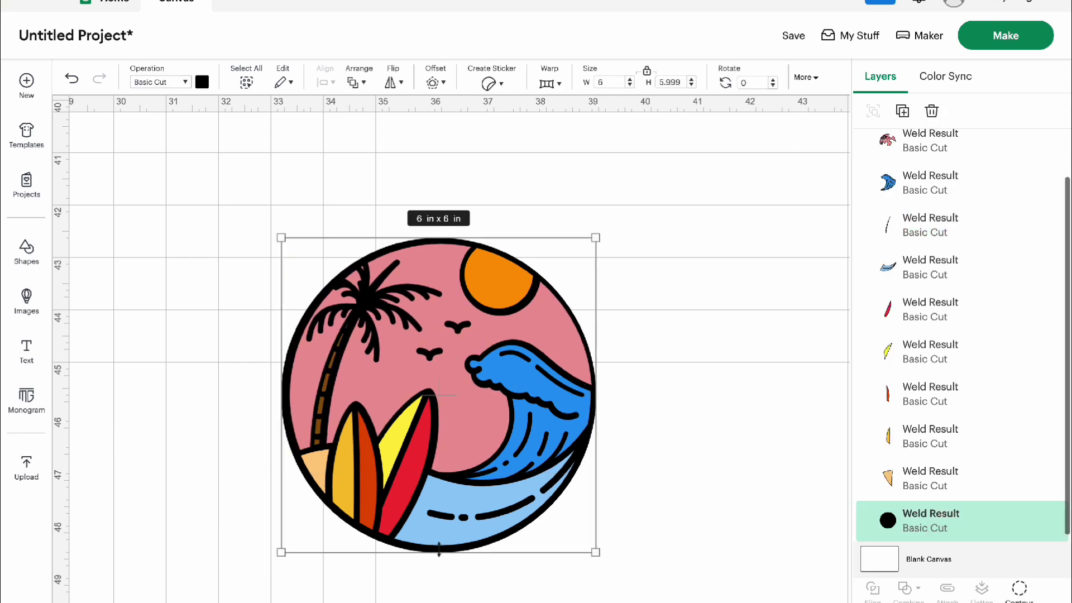
left_click(642, 585)
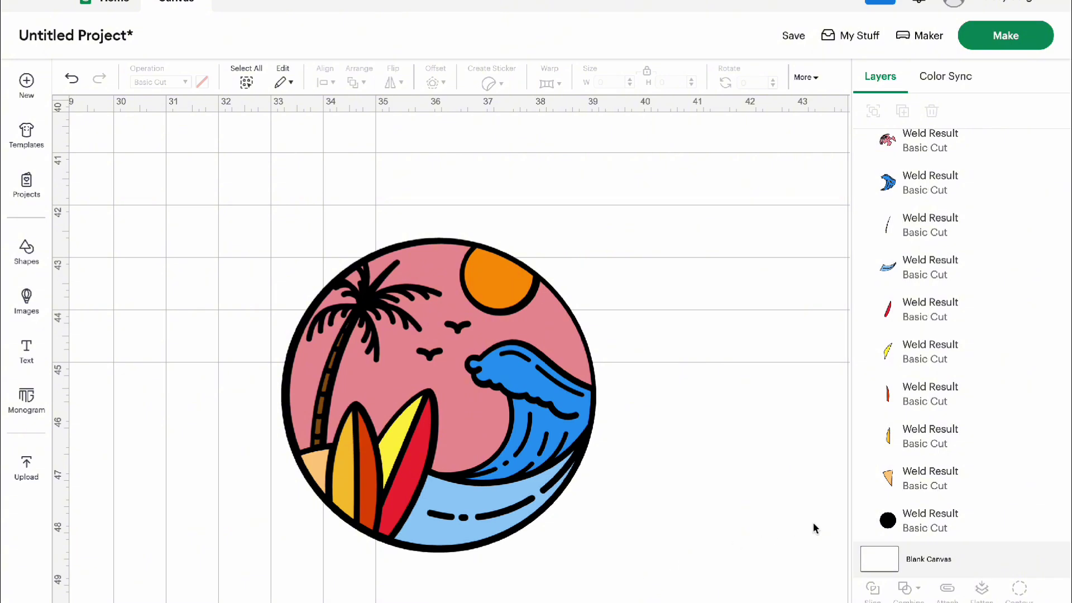
scroll(912, 523, "down", 1)
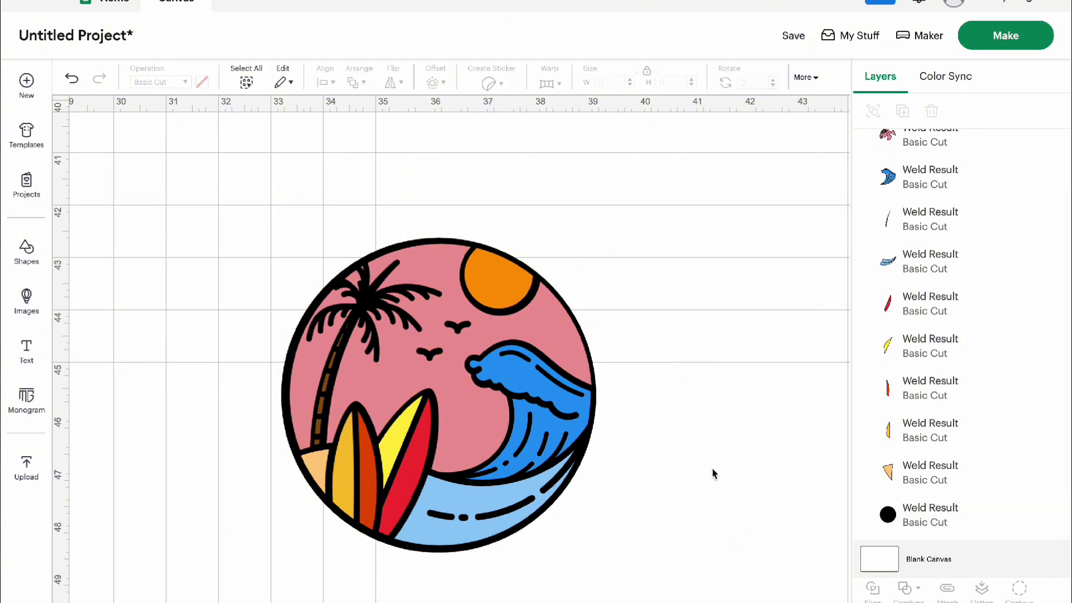